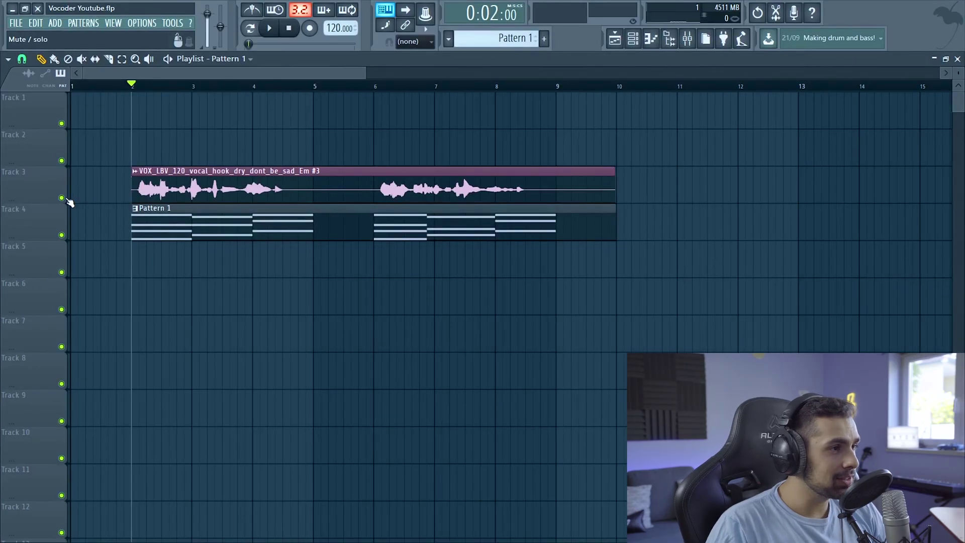
Step: Solo Track 3 and play the vocal clip on its own
{"action": "left_click", "coordinate": [62, 198], "text": "ctrl"}
{"action": "double_click", "coordinate": [248, 193]}
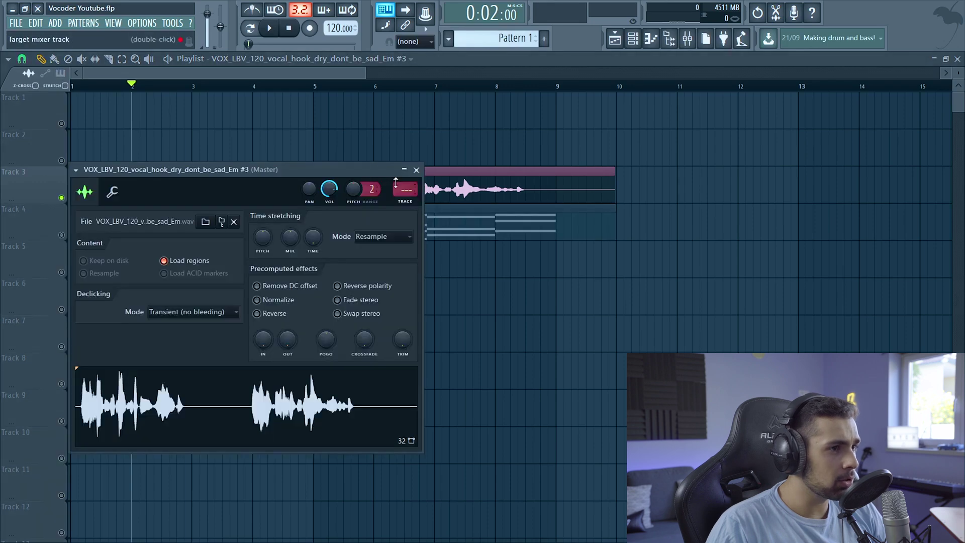
{"action": "left_click", "coordinate": [416, 170]}
{"action": "key", "text": "space"}
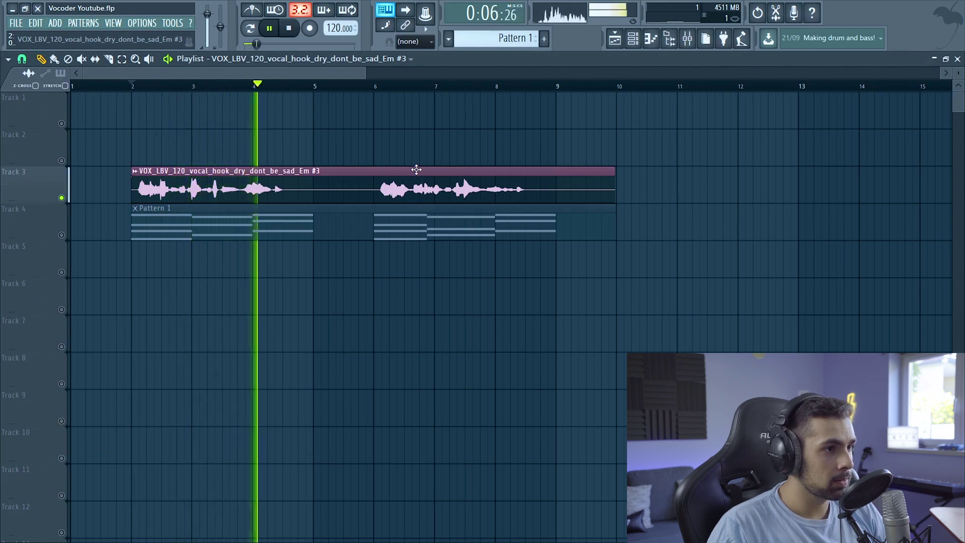
{"action": "key", "text": "space"}
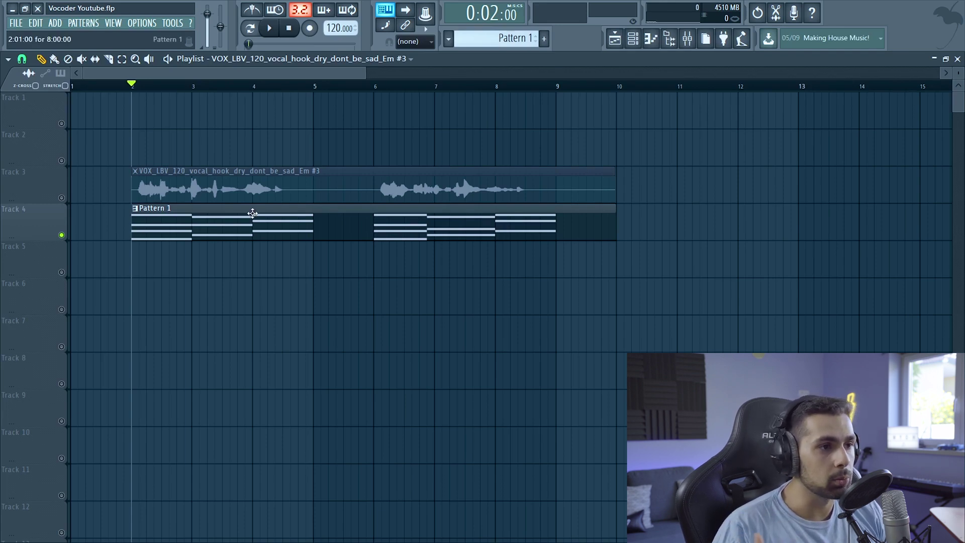
Step: Solo Track 4 and play the Pattern 1 synth chords on their own
{"action": "left_click", "coordinate": [137, 191]}
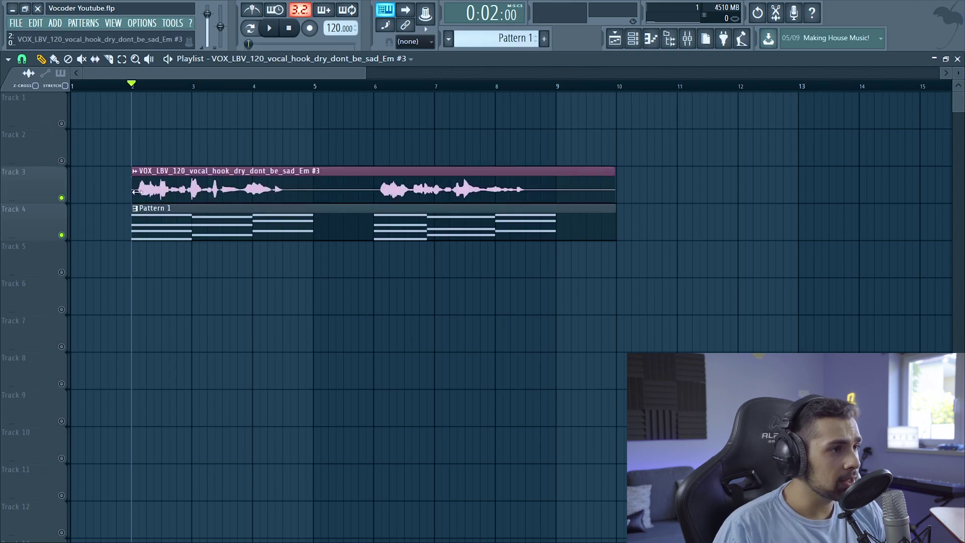
{"action": "right_click", "coordinate": [62, 235]}
{"action": "key", "text": "space"}
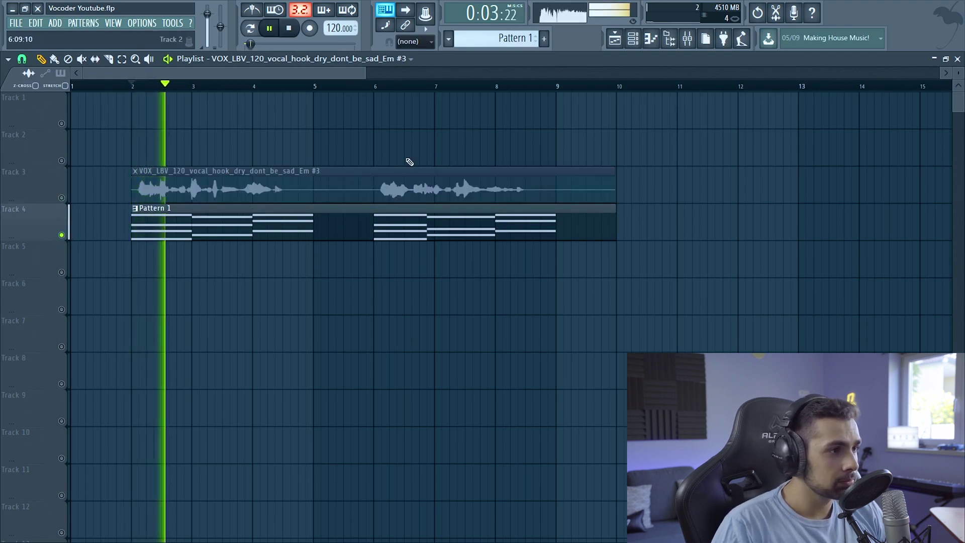
{"action": "left_click", "coordinate": [688, 38]}
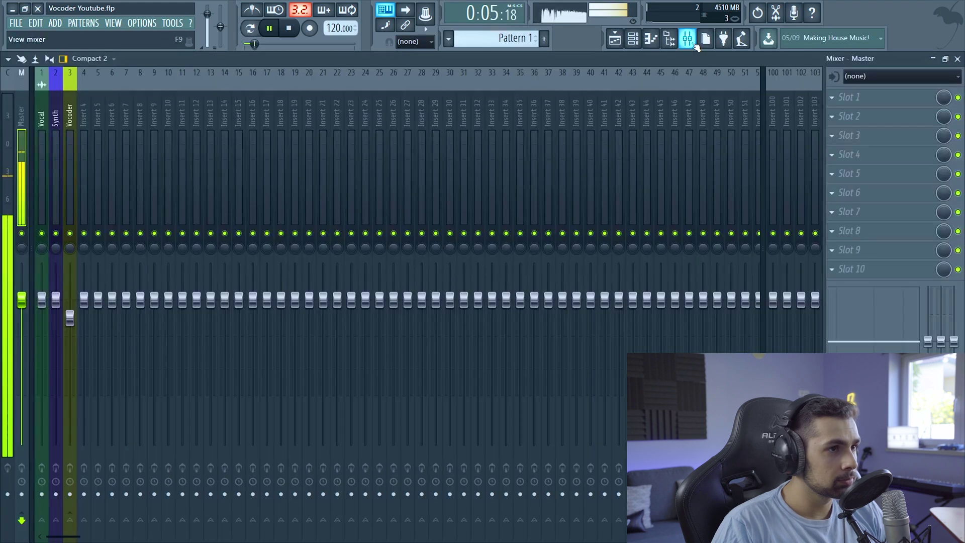
{"action": "key", "text": "space"}
Step: Unmute Track 3 in the playlist and play the vocal and Pattern 1 together
{"action": "left_click", "coordinate": [615, 39]}
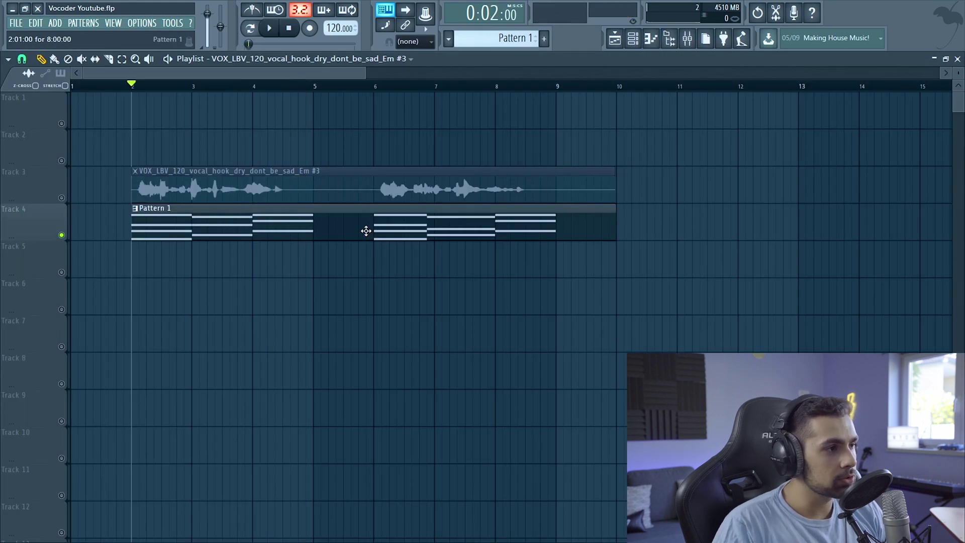
{"action": "left_click", "coordinate": [62, 198]}
{"action": "key", "text": "space"}
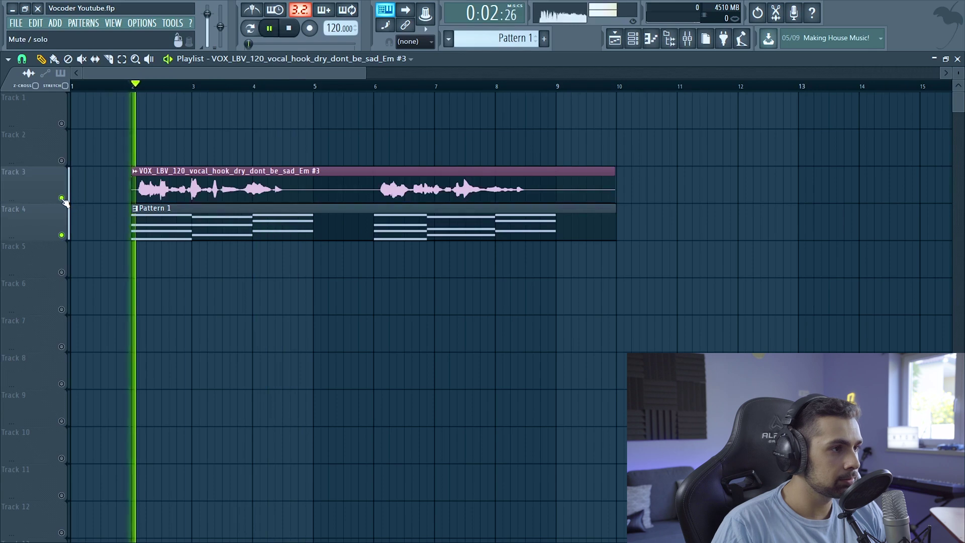
{"action": "left_click", "coordinate": [632, 42]}
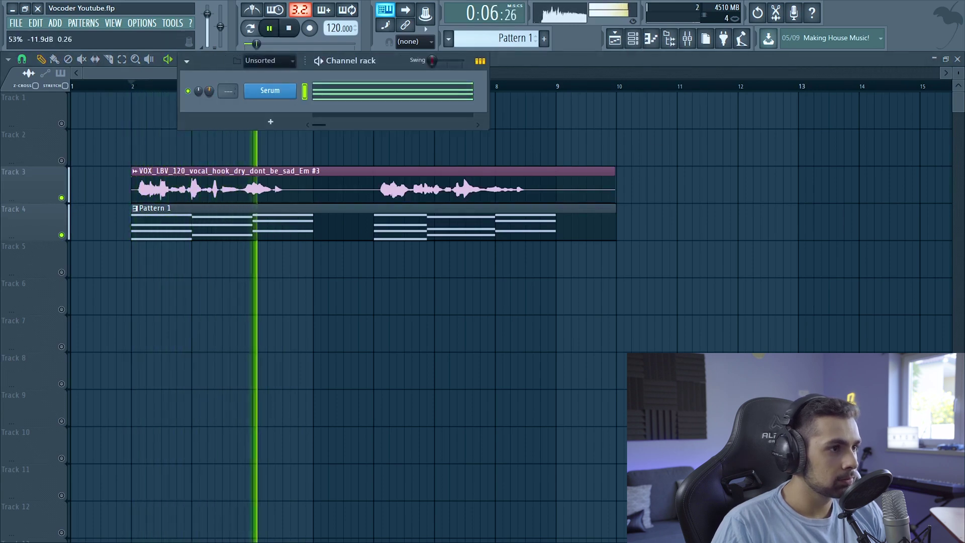
{"action": "left_click", "coordinate": [356, 170]}
{"action": "key", "text": "space"}
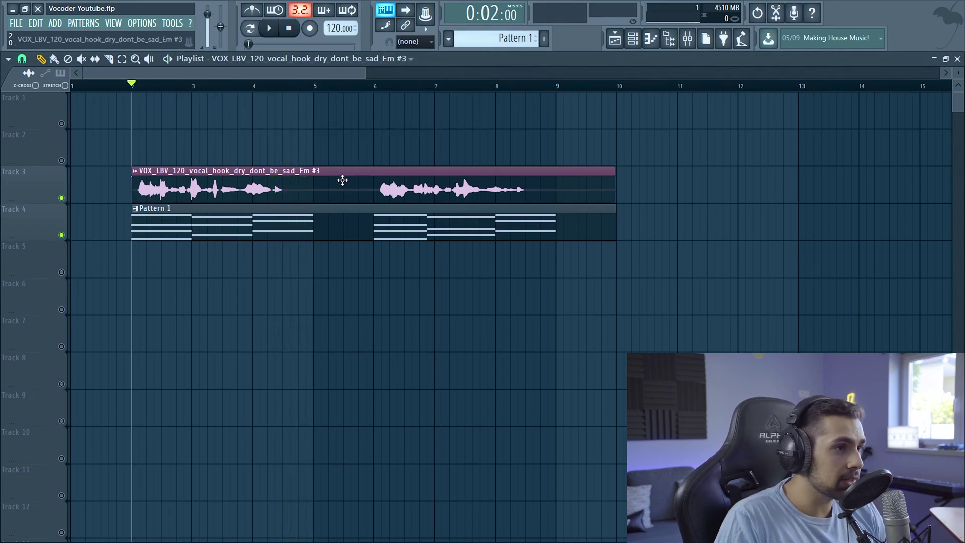
Step: Route the vocal clip to mixer track 1 (Vocal) and the Serum channel to mixer track 2 (Synth)
{"action": "double_click", "coordinate": [343, 181]}
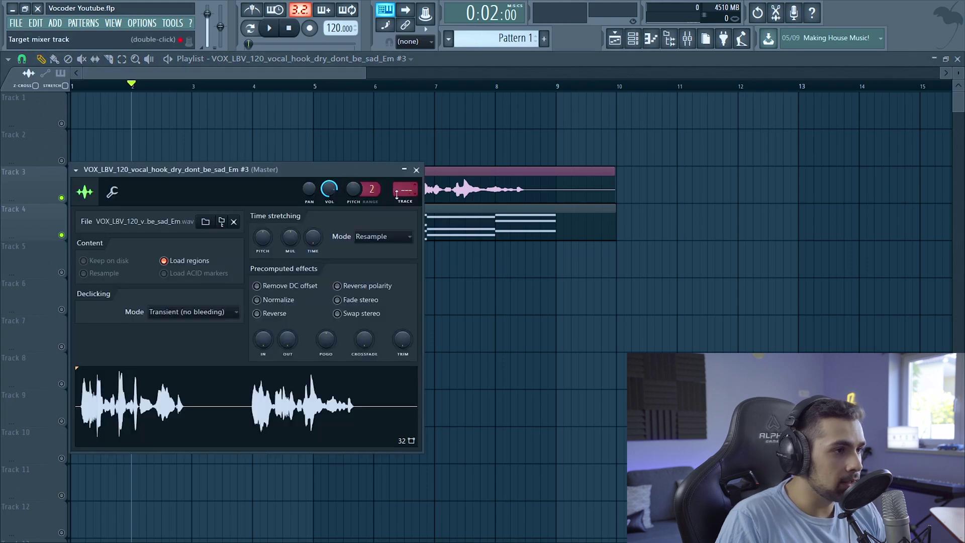
{"action": "left_click", "coordinate": [460, 223]}
{"action": "left_click", "coordinate": [636, 39]}
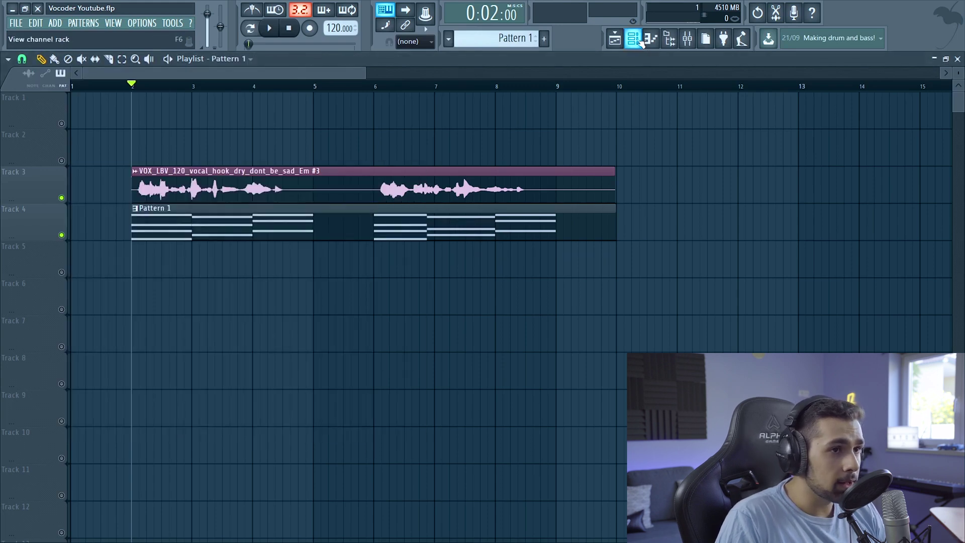
{"action": "left_click", "coordinate": [634, 39]}
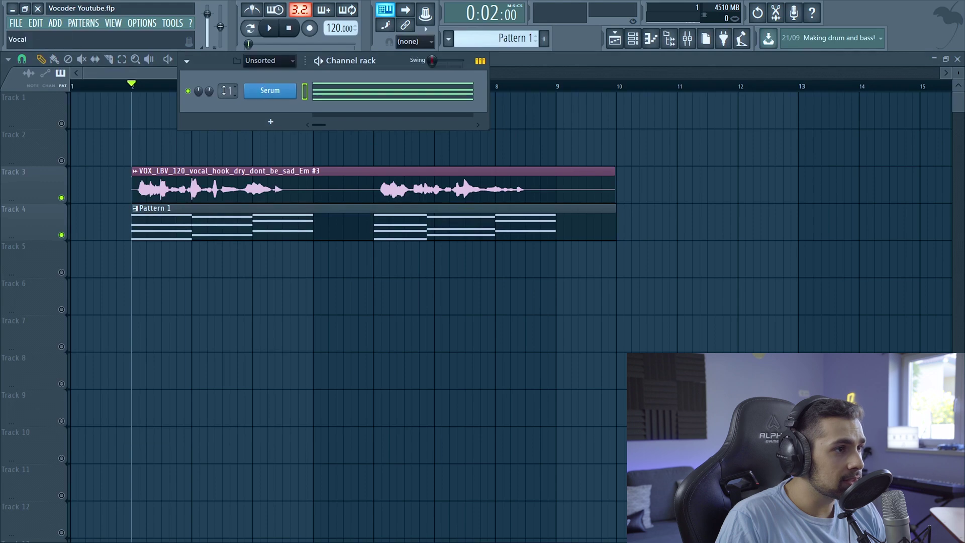
{"action": "left_click", "coordinate": [701, 58]}
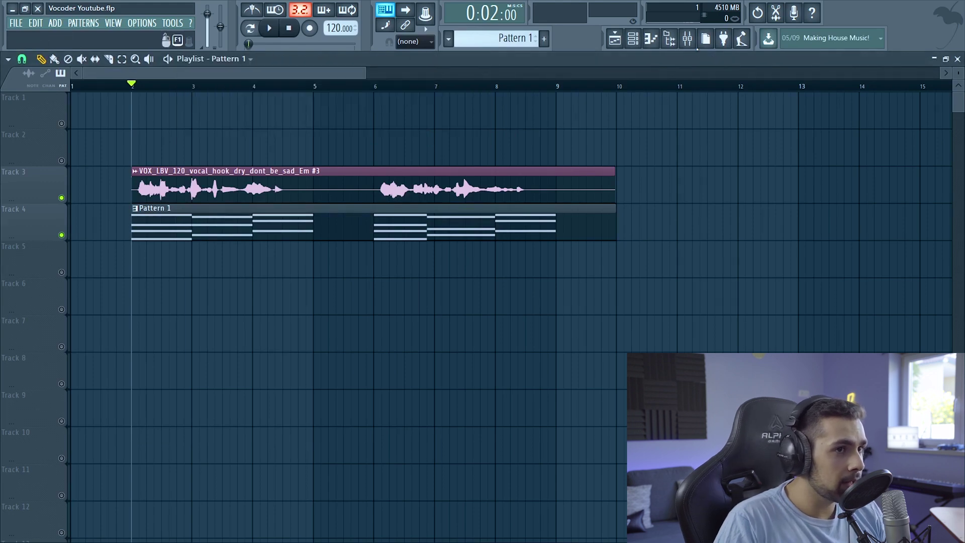
Step: Load the Vocodex effect into the first slot of the Vocoder mixer track
{"action": "left_click", "coordinate": [688, 39]}
{"action": "left_click", "coordinate": [42, 126]}
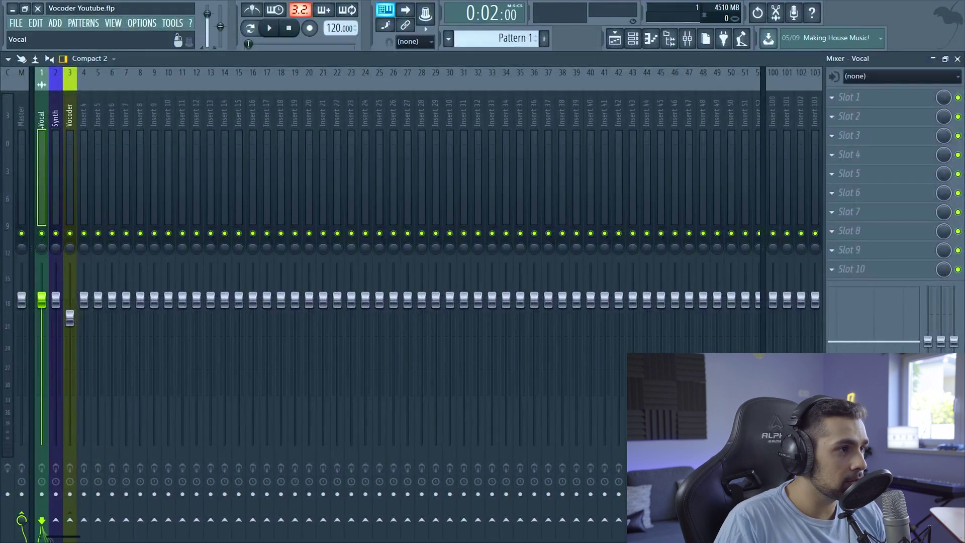
{"action": "left_click", "coordinate": [56, 126]}
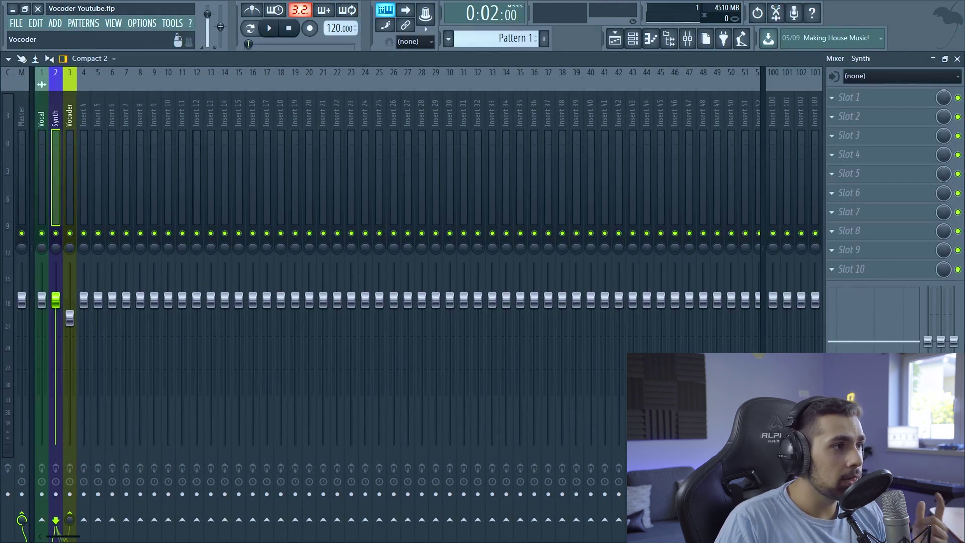
{"action": "left_click", "coordinate": [70, 115]}
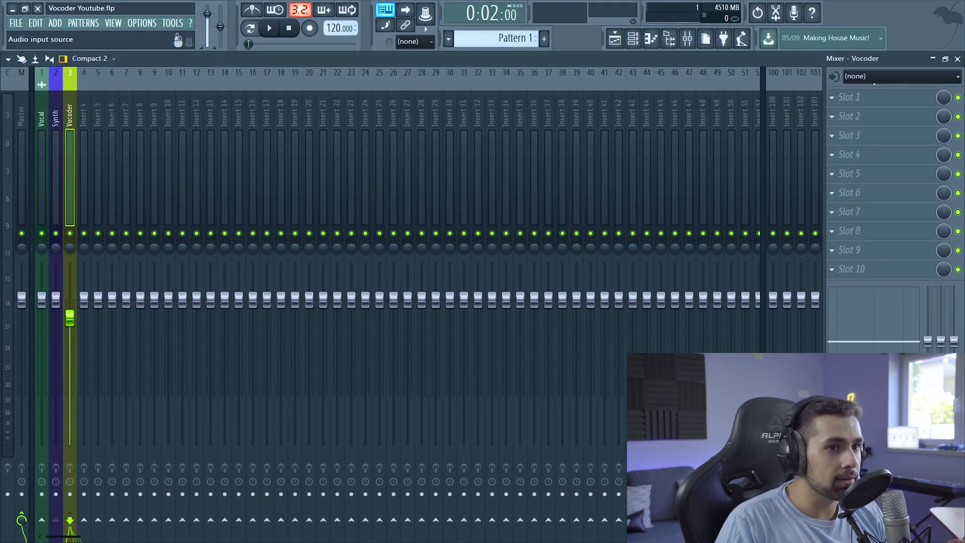
{"action": "left_click", "coordinate": [855, 99]}
{"action": "left_click", "coordinate": [688, 20]}
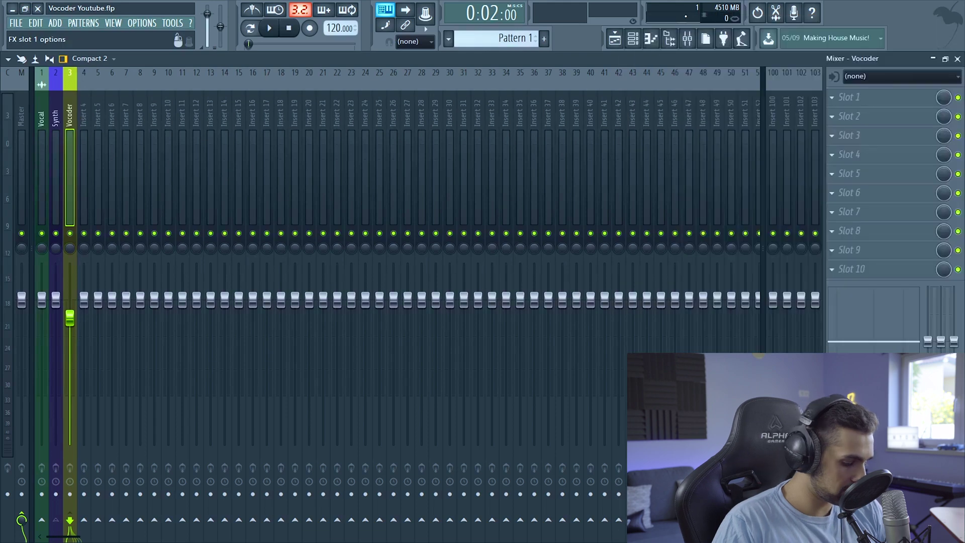
{"action": "type", "text": "VOCO"}
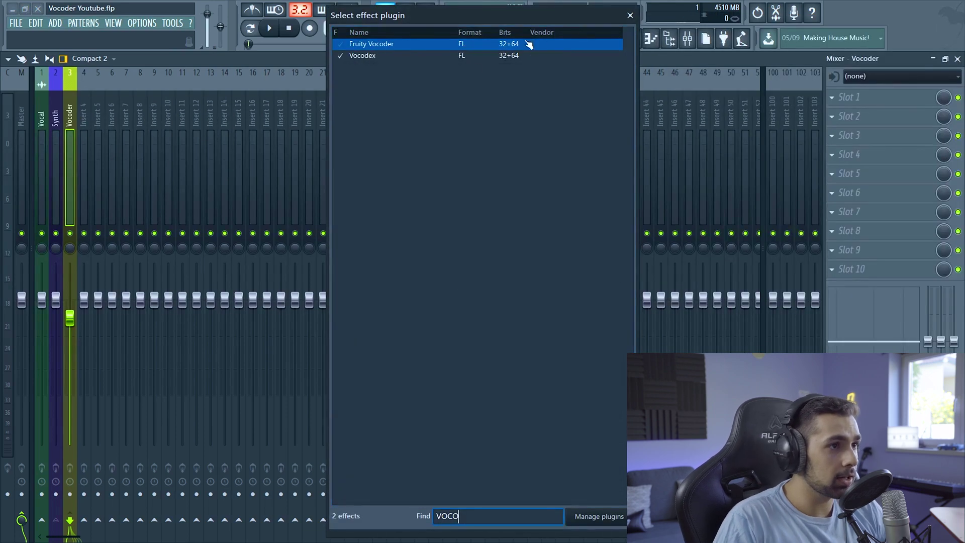
{"action": "double_click", "coordinate": [468, 56]}
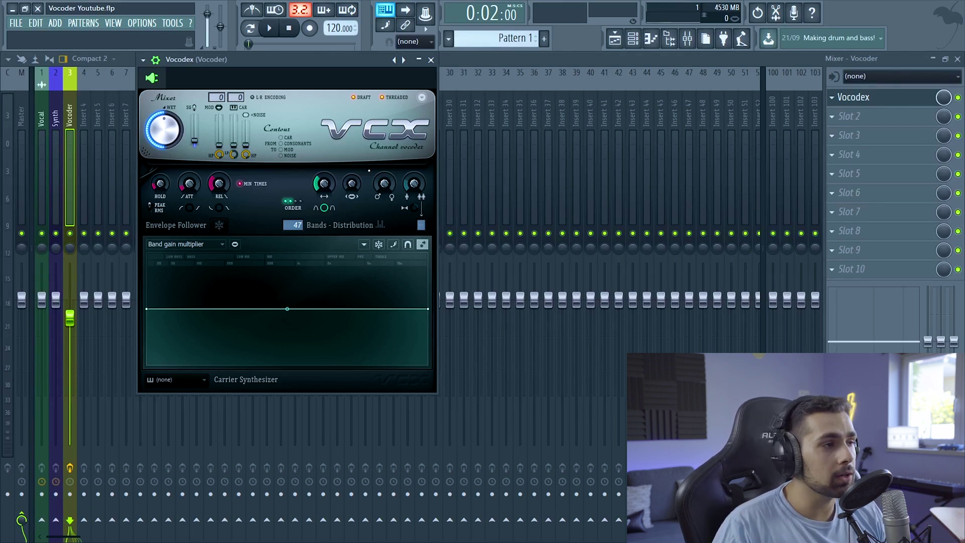
Step: Turn the Vocal and Synth mixer tracks' sends to the Master all the way down
{"action": "left_click", "coordinate": [42, 120]}
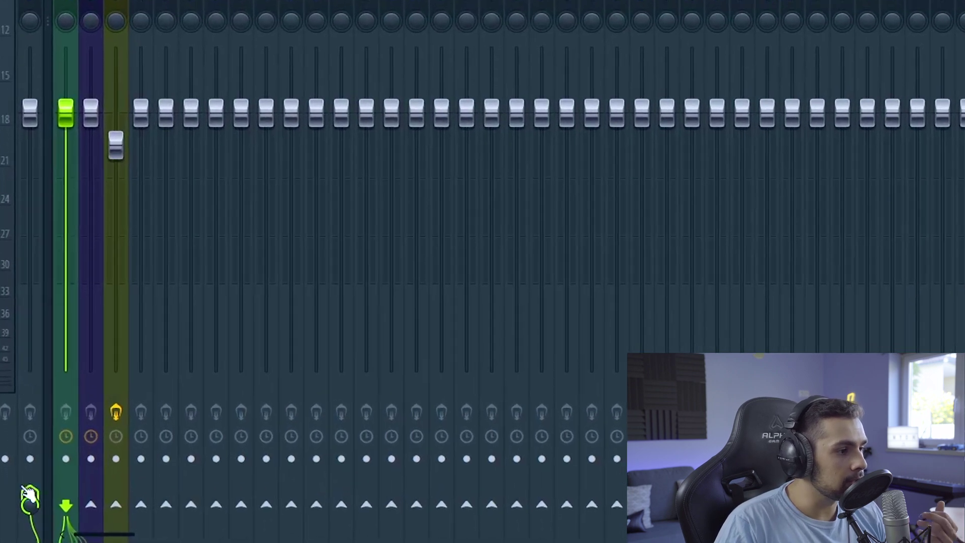
{"action": "left_click_drag", "start_coordinate": [21, 518], "coordinate": [21, 524]}
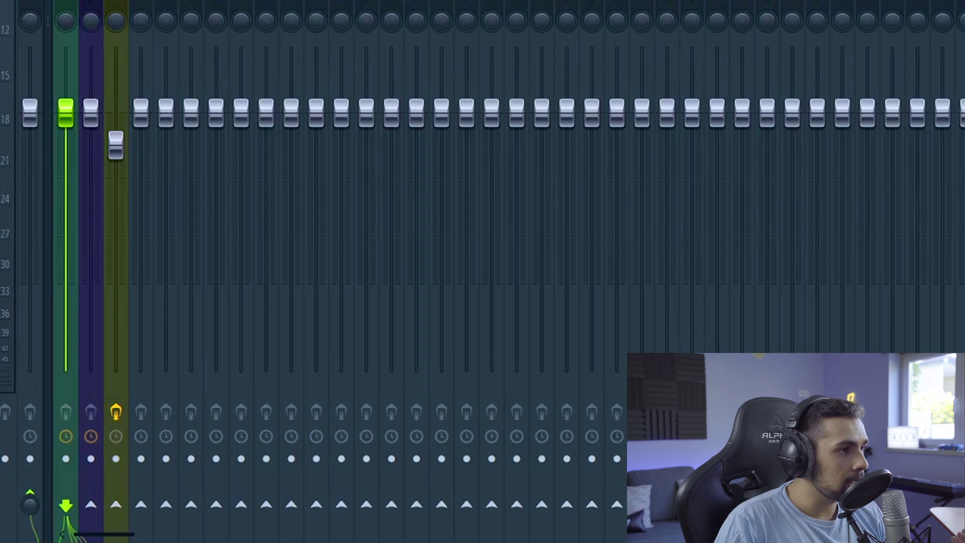
{"action": "key", "text": "Right"}
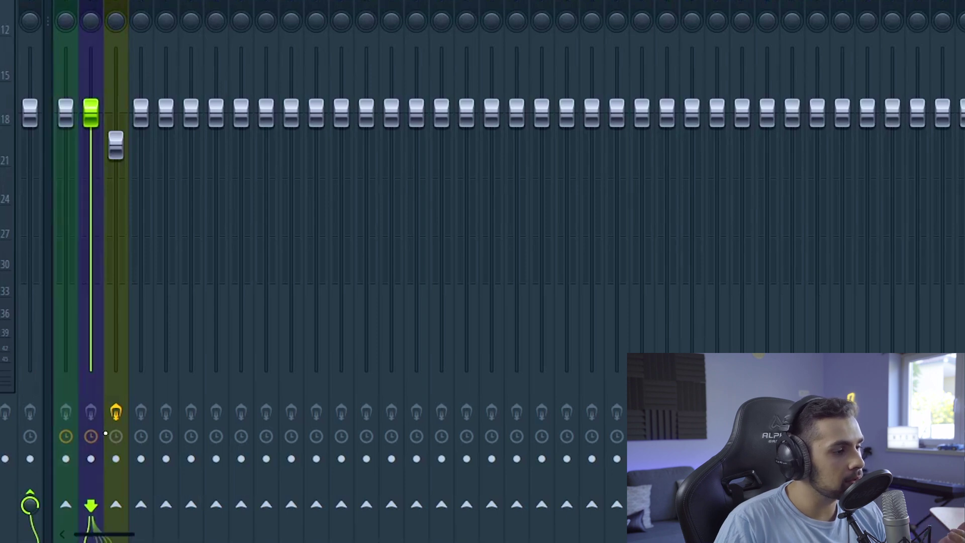
{"action": "key", "text": "Left"}
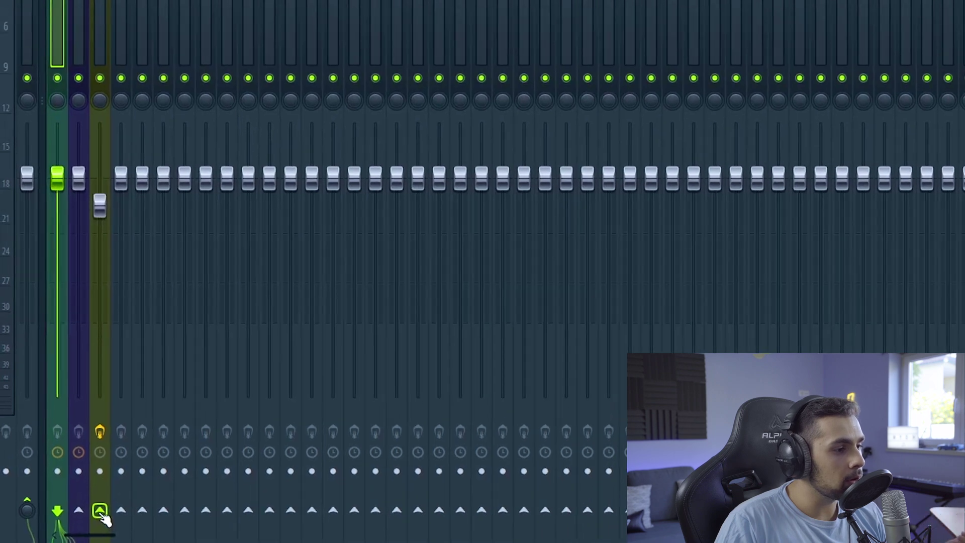
Step: Sidechain both the Vocal and the Synth mixer tracks to the Vocoder track
{"action": "right_click", "coordinate": [118, 504]}
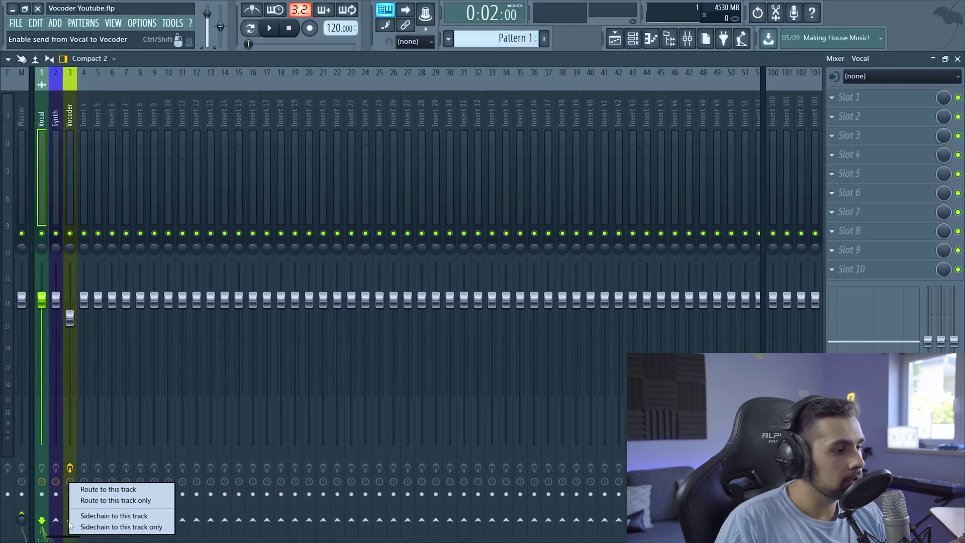
{"action": "left_click", "coordinate": [111, 518]}
{"action": "left_click", "coordinate": [61, 164]}
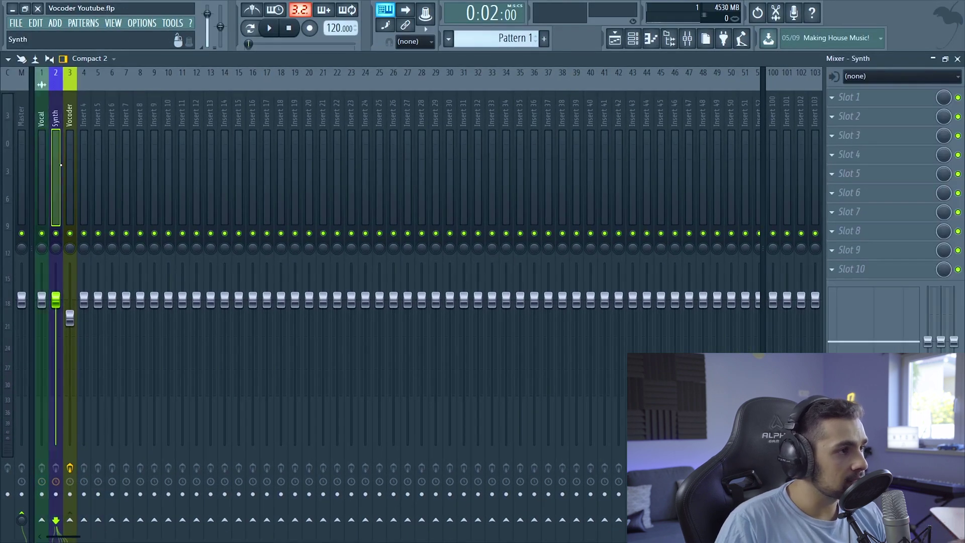
{"action": "right_click", "coordinate": [70, 520]}
{"action": "left_click", "coordinate": [111, 515]}
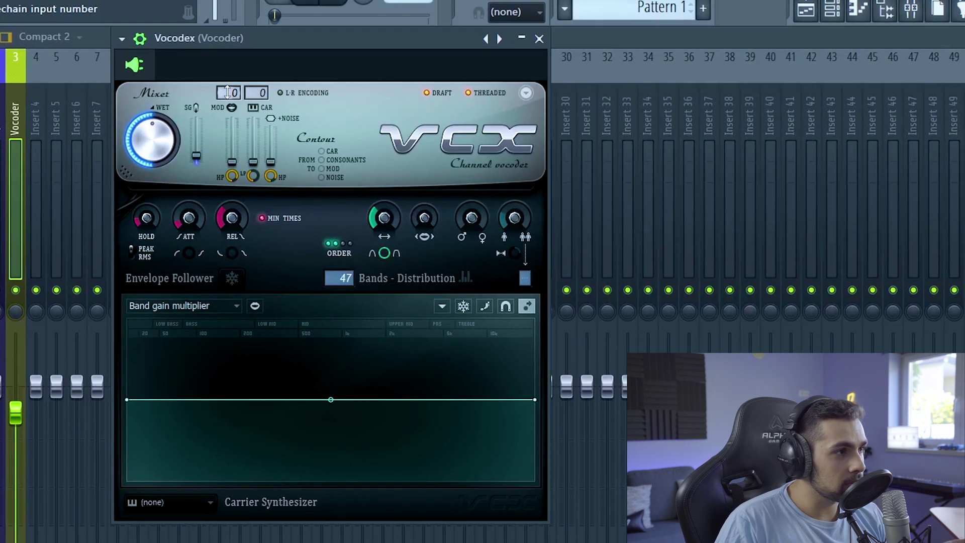
Step: In Vocodex, set the modulator sidechain input to Vocal and the carrier input to Synth
{"action": "left_click", "coordinate": [215, 97]}
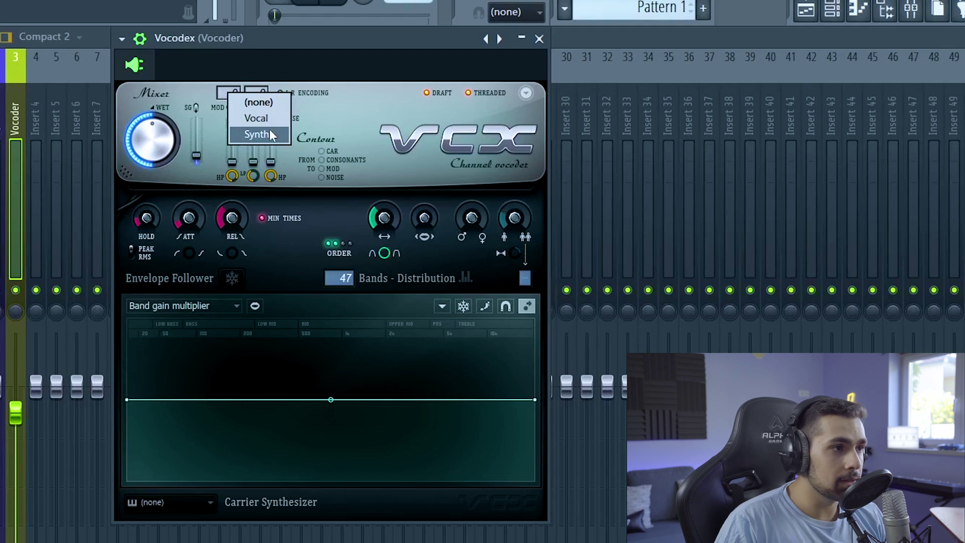
{"action": "left_click", "coordinate": [371, 111]}
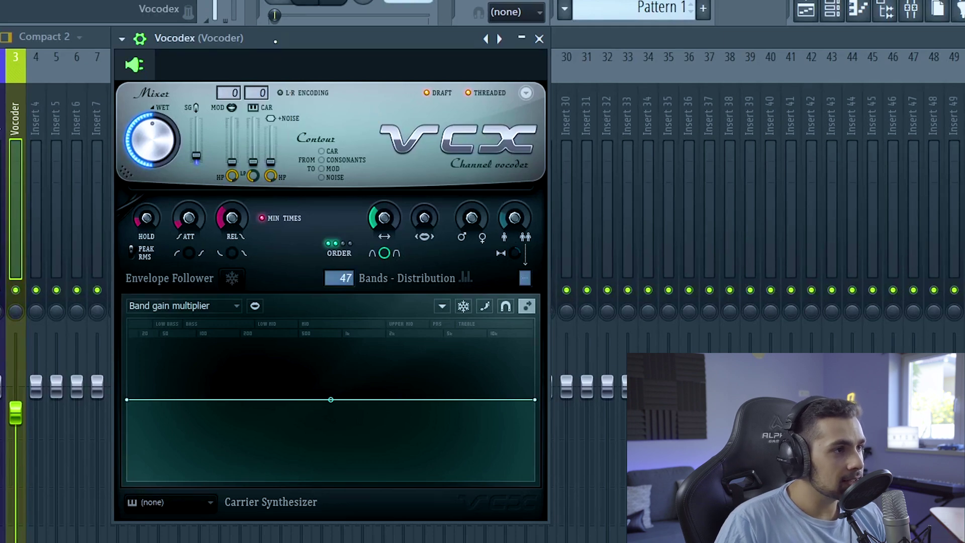
{"action": "left_click_drag", "start_coordinate": [275, 41], "coordinate": [282, 129]}
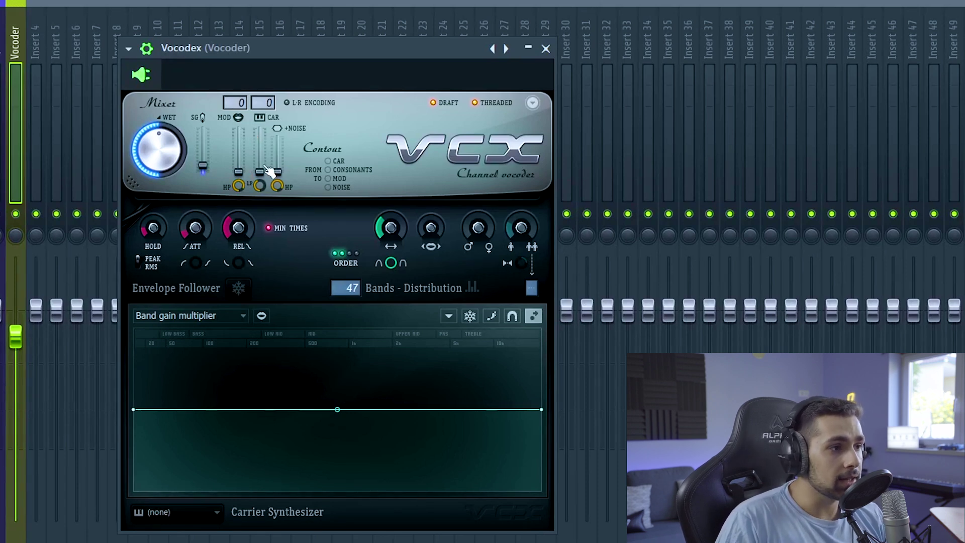
{"action": "left_click", "coordinate": [243, 103]}
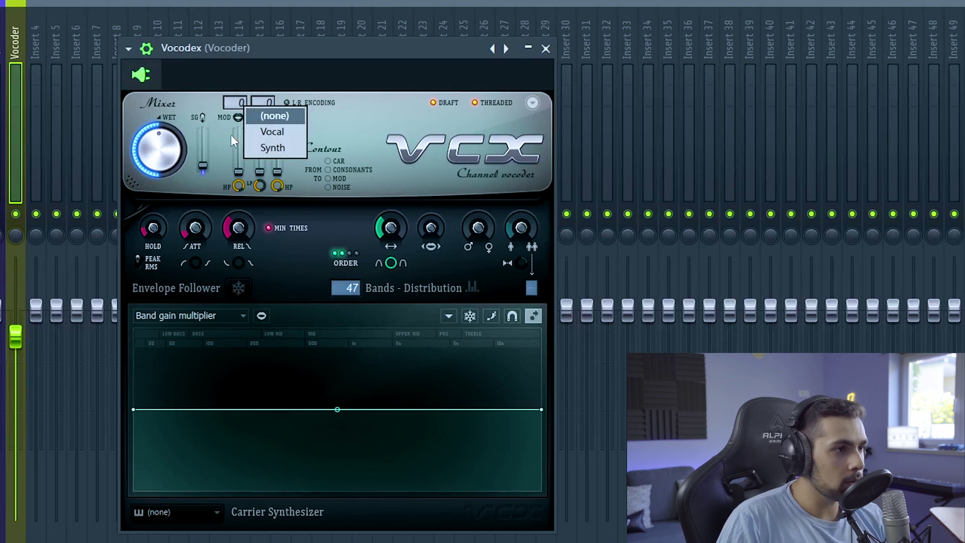
{"action": "left_click", "coordinate": [268, 131]}
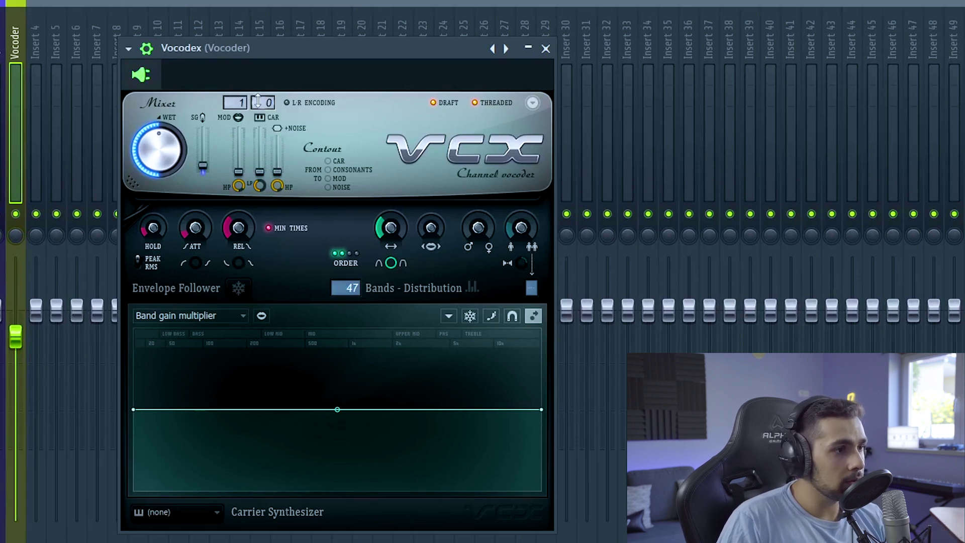
{"action": "left_click", "coordinate": [270, 102]}
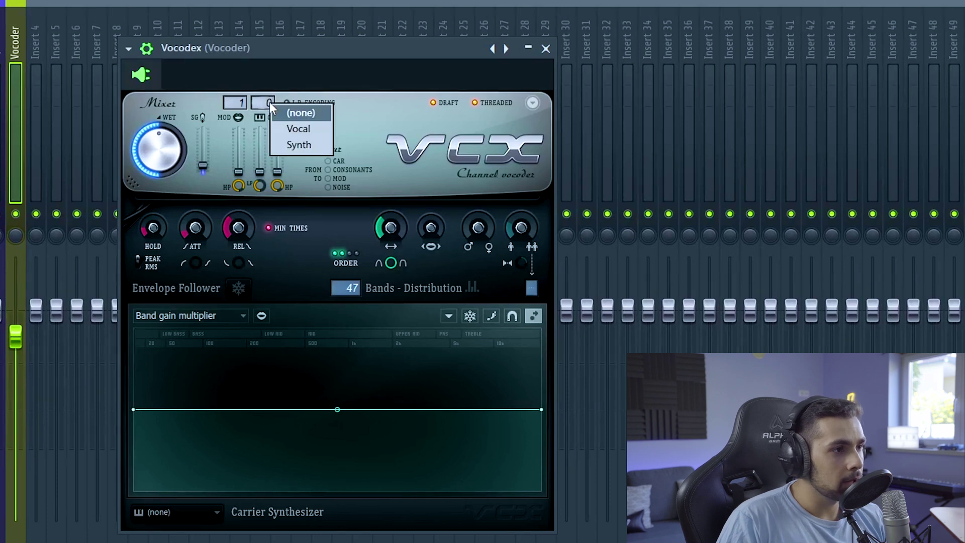
{"action": "left_click", "coordinate": [288, 142]}
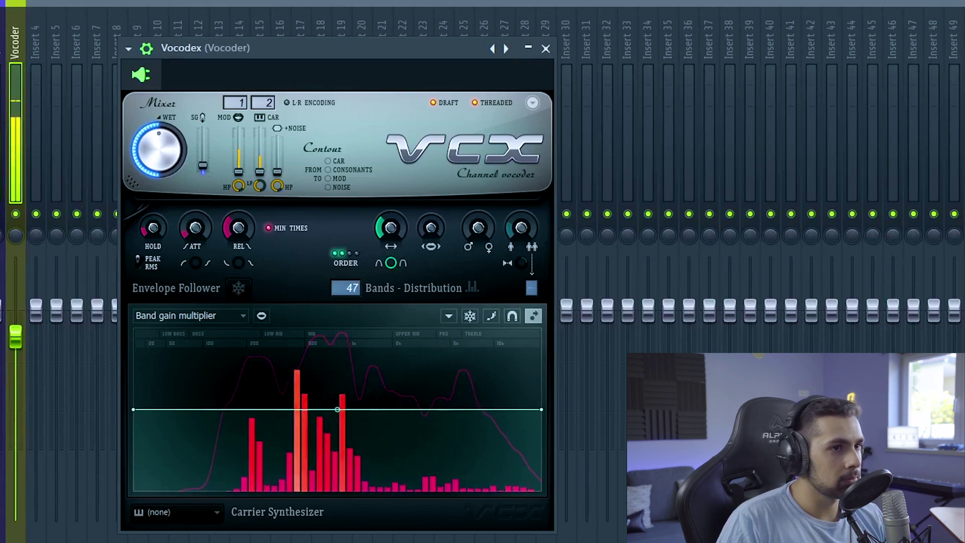
Step: Audition the vocoder and adjust the WET level in Vocodex during playback
{"action": "key", "text": "F6"}
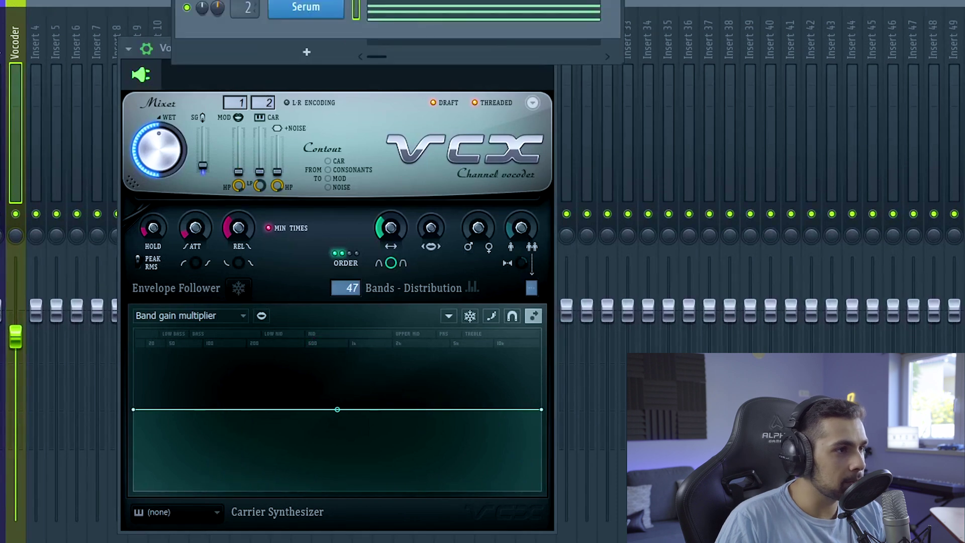
{"action": "key", "text": "space"}
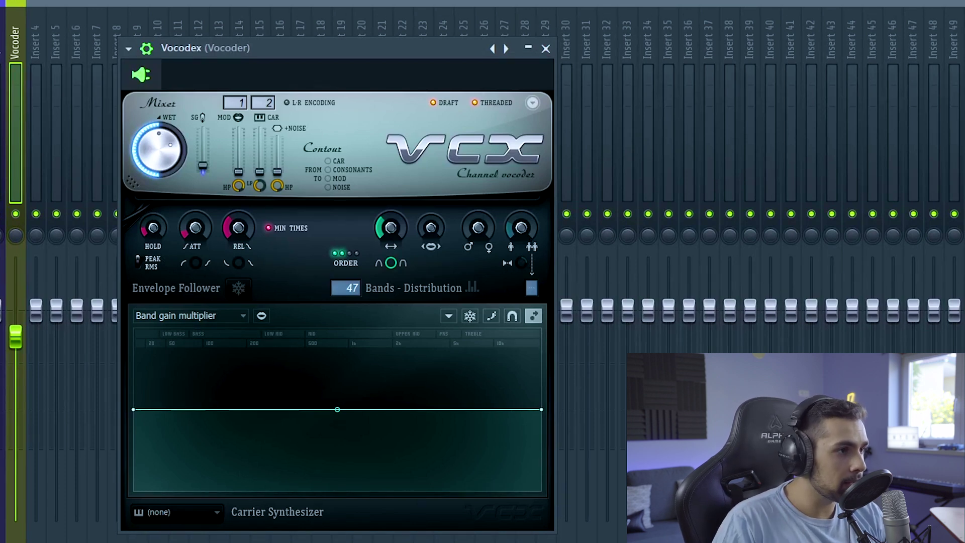
{"action": "key", "text": "space"}
{"action": "left_click_drag", "start_coordinate": [159, 149], "coordinate": [159, 101]}
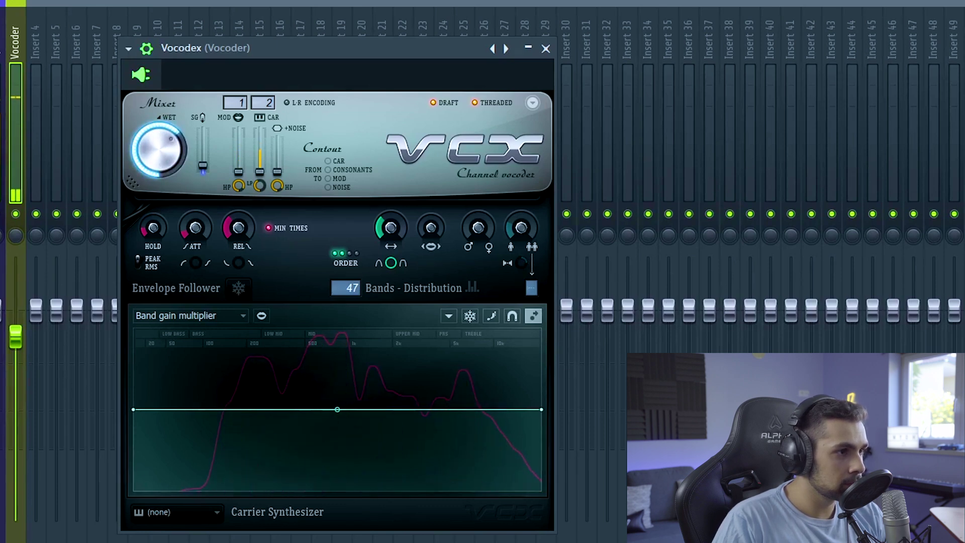
{"action": "left_click_drag", "start_coordinate": [159, 150], "coordinate": [203, 150]}
{"action": "right_click", "coordinate": [203, 149]}
{"action": "left_click", "coordinate": [211, 157]}
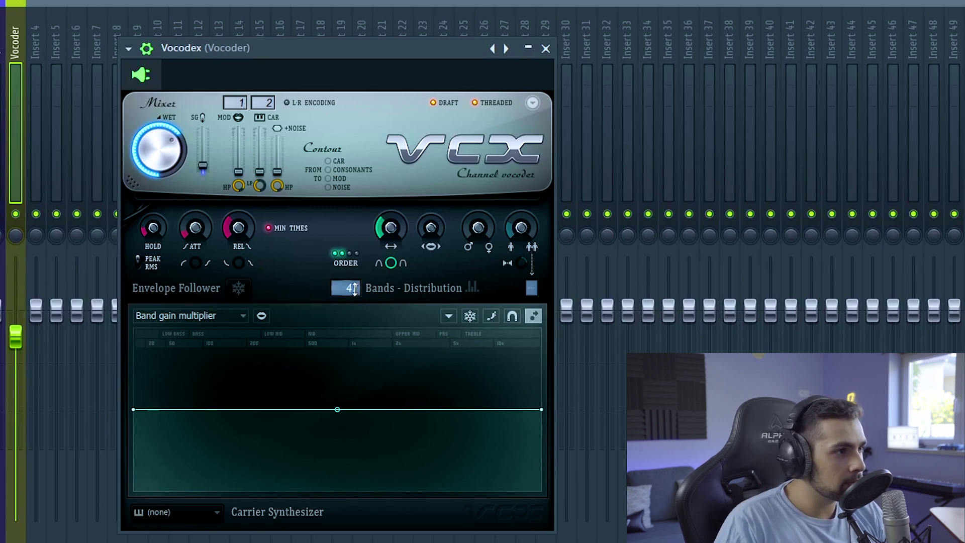
Step: Try different Vocodex band counts during playback and settle on 18 bands
{"action": "left_click_drag", "start_coordinate": [355, 288], "coordinate": [354, 332]}
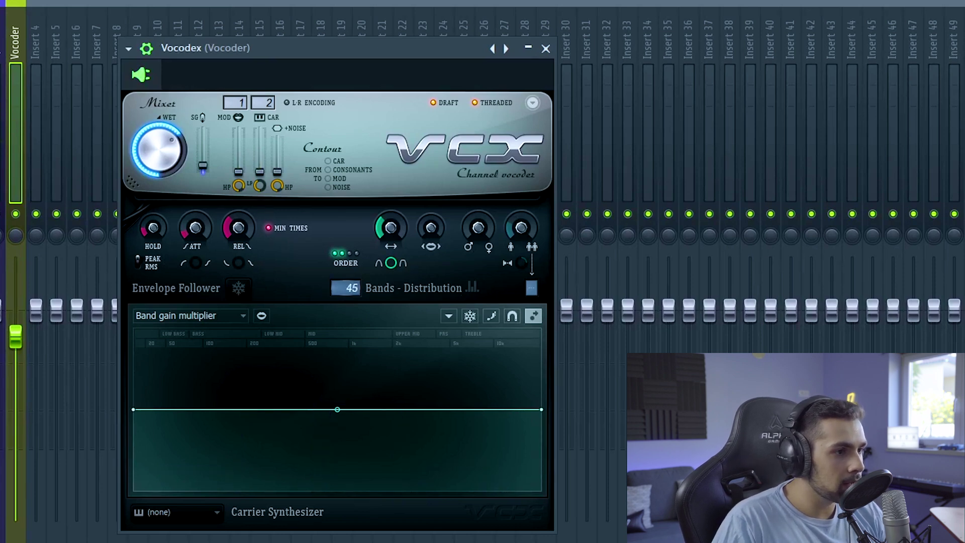
{"action": "left_click_drag", "start_coordinate": [349, 288], "coordinate": [348, 277]}
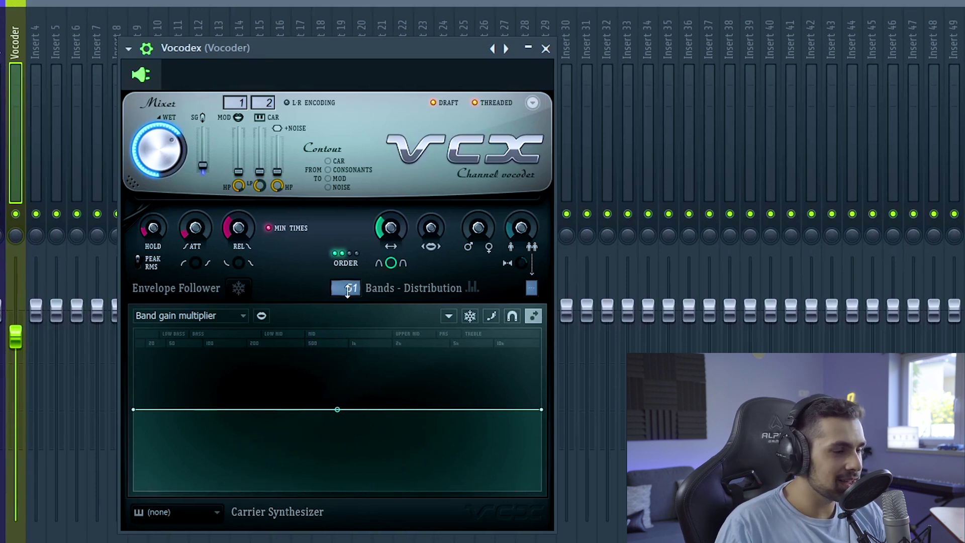
{"action": "left_click_drag", "start_coordinate": [347, 290], "coordinate": [347, 314]}
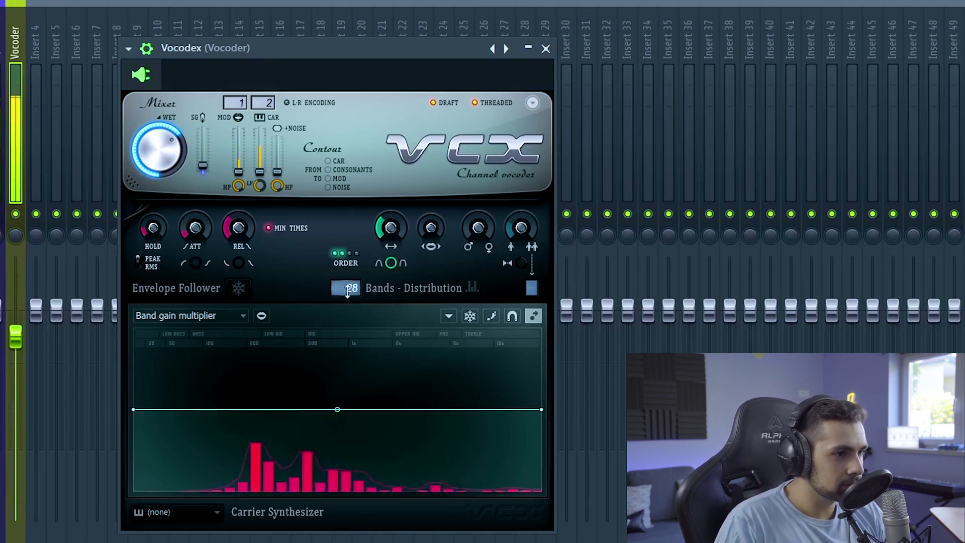
{"action": "scroll", "coordinate": [347, 290], "scroll_direction": "down", "scroll_amount": 10}
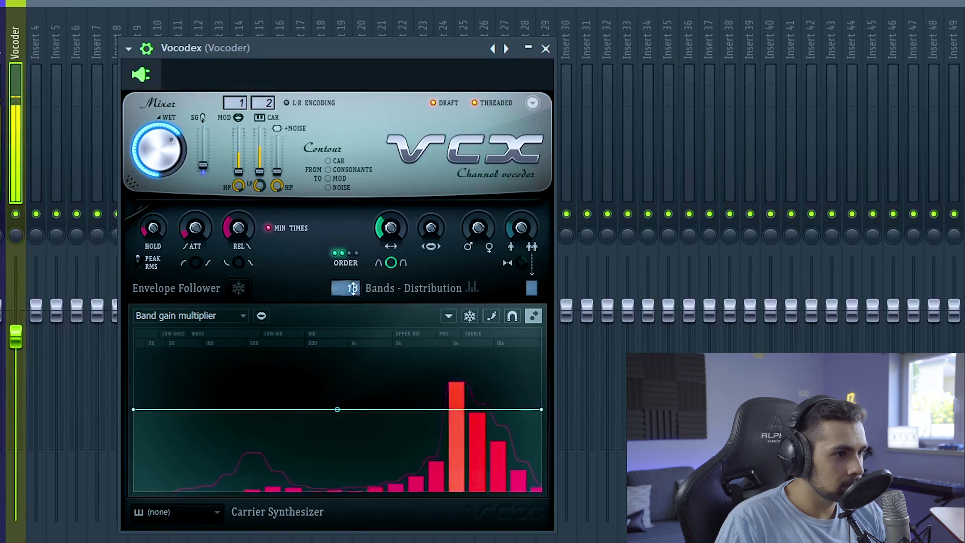
{"action": "scroll", "coordinate": [342, 288], "scroll_direction": "down", "scroll_amount": 1}
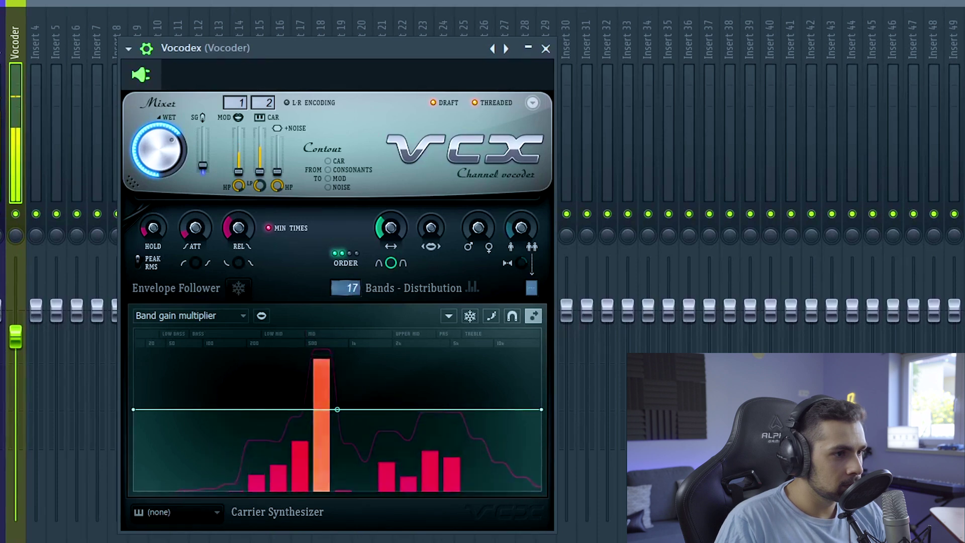
{"action": "scroll", "coordinate": [345, 288], "scroll_direction": "down", "scroll_amount": 2}
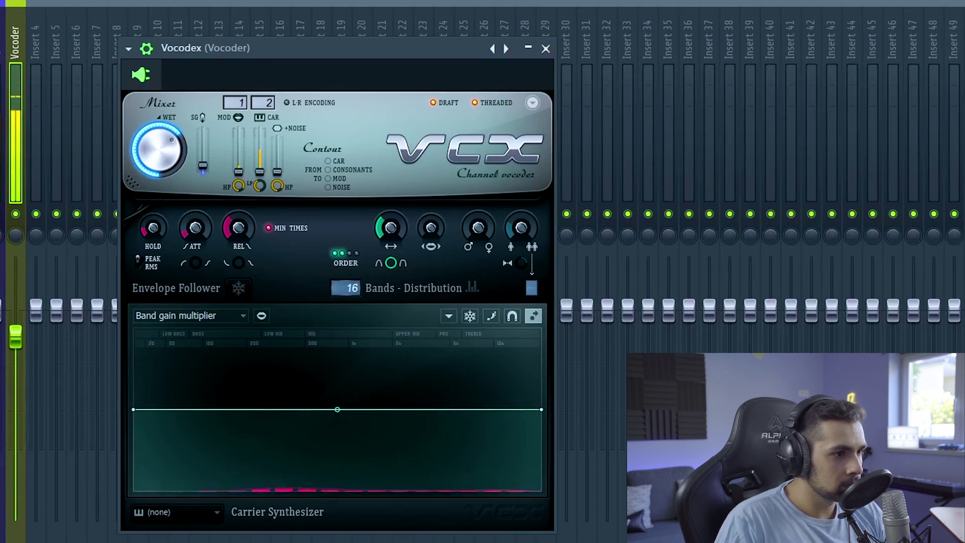
{"action": "scroll", "coordinate": [355, 288], "scroll_direction": "up", "scroll_amount": 1}
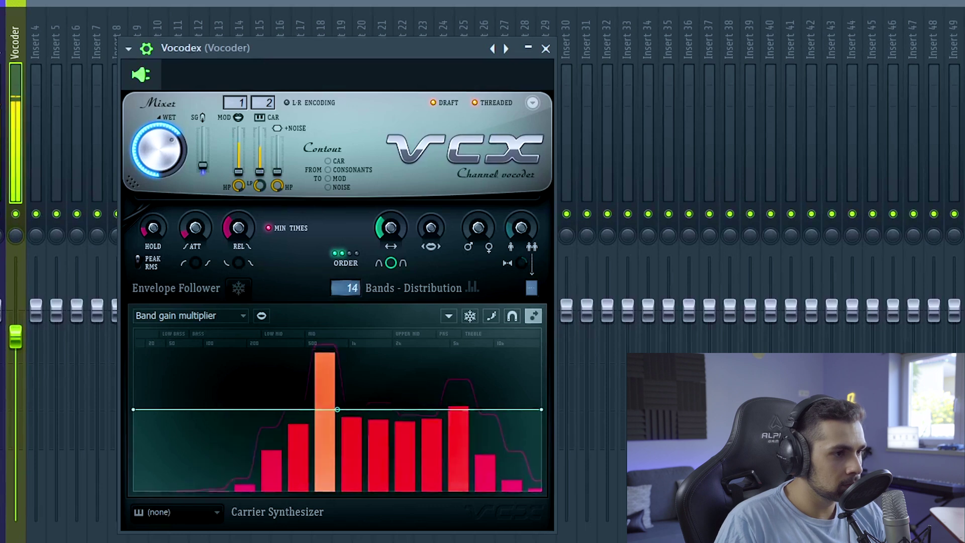
{"action": "scroll", "coordinate": [345, 288], "scroll_direction": "up", "scroll_amount": 2}
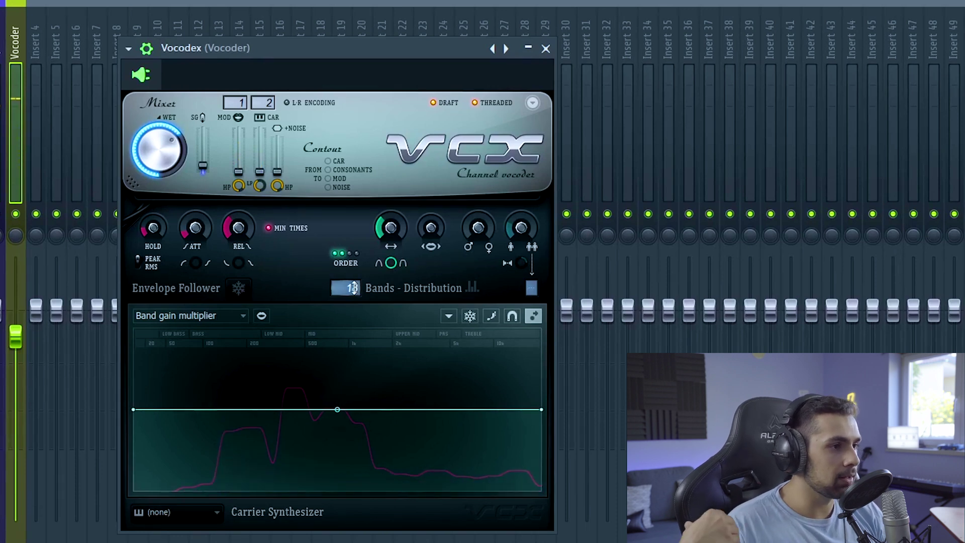
Step: Try filter orders 4 and 3 in Vocodex during playback, and return the order to 2
{"action": "left_click_drag", "start_coordinate": [343, 255], "coordinate": [356, 253]}
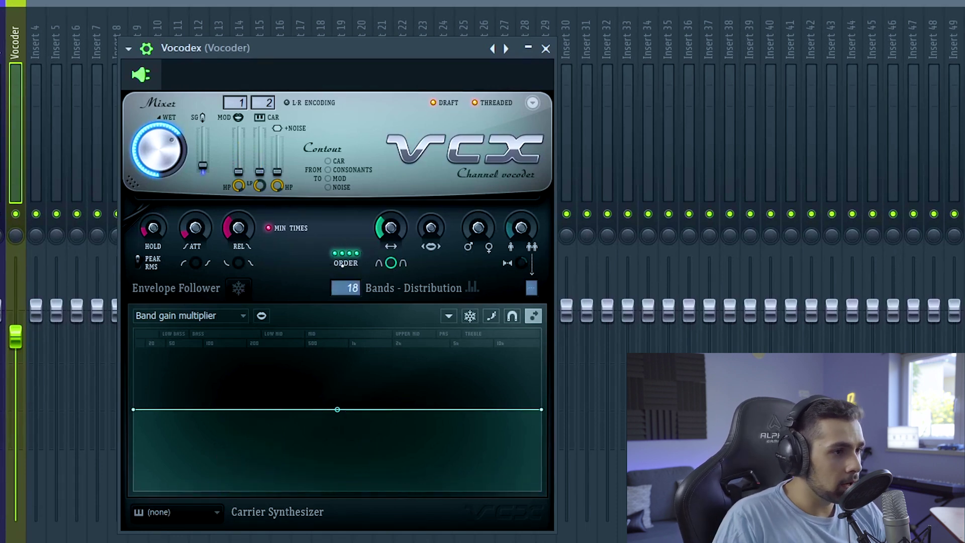
{"action": "left_click", "coordinate": [349, 254]}
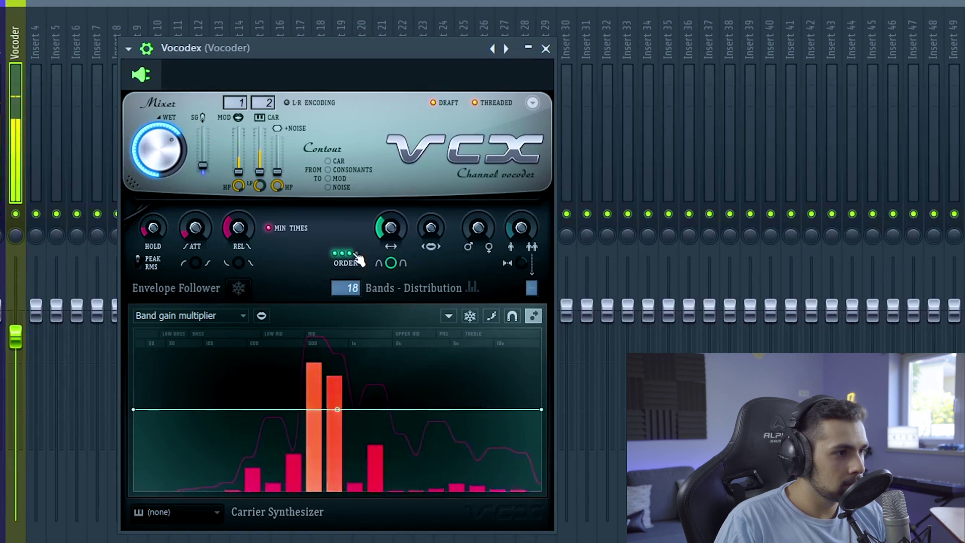
{"action": "left_click_drag", "start_coordinate": [358, 259], "coordinate": [348, 262]}
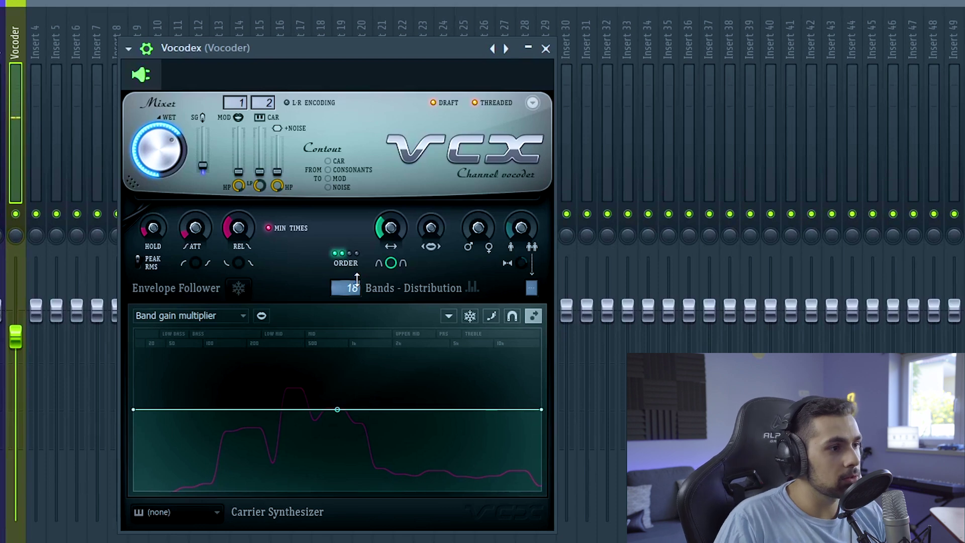
Step: Audition Vocodex's bandwidth and formant controls, and set the unison to 5 voices with a reduced unison amount
{"action": "left_click_drag", "start_coordinate": [390, 228], "coordinate": [391, 228]}
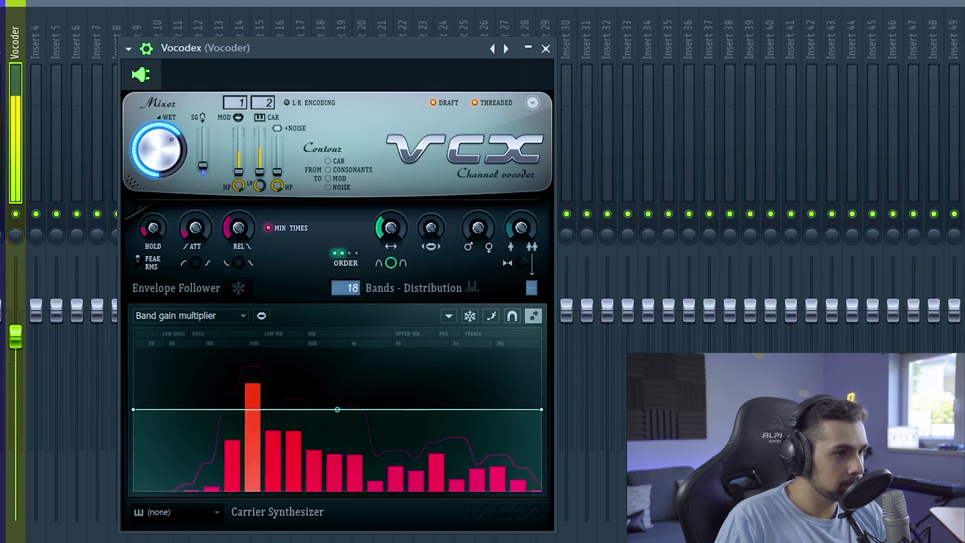
{"action": "left_click_drag", "start_coordinate": [478, 227], "coordinate": [479, 211]}
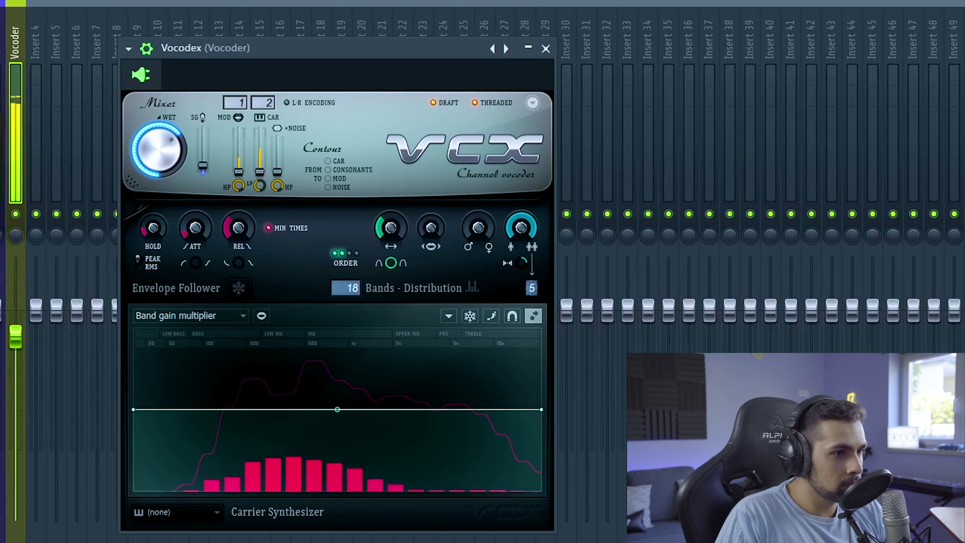
{"action": "right_click", "coordinate": [532, 233]}
{"action": "left_click", "coordinate": [533, 235]}
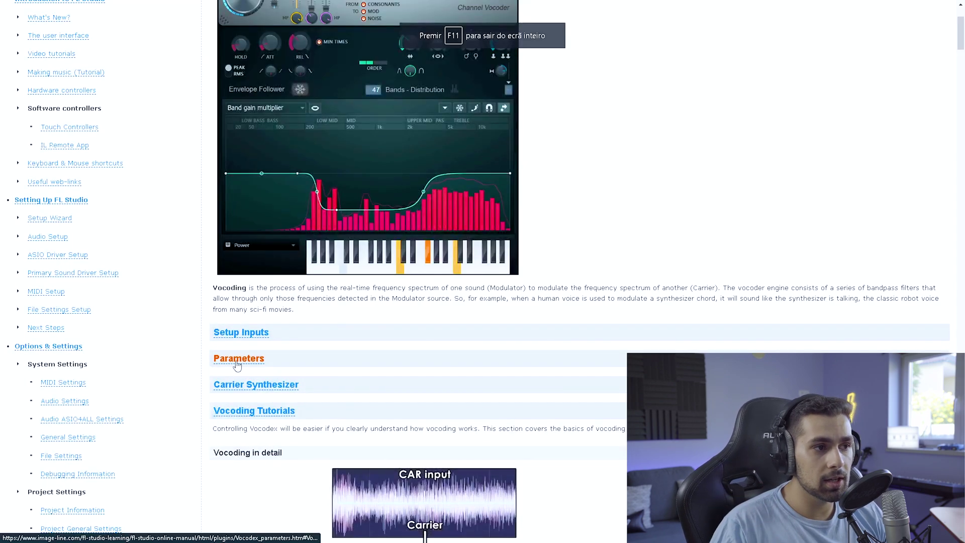
Step: Examine the Mixer parameter descriptions in the online Vocodex manual
{"action": "left_click", "coordinate": [254, 358]}
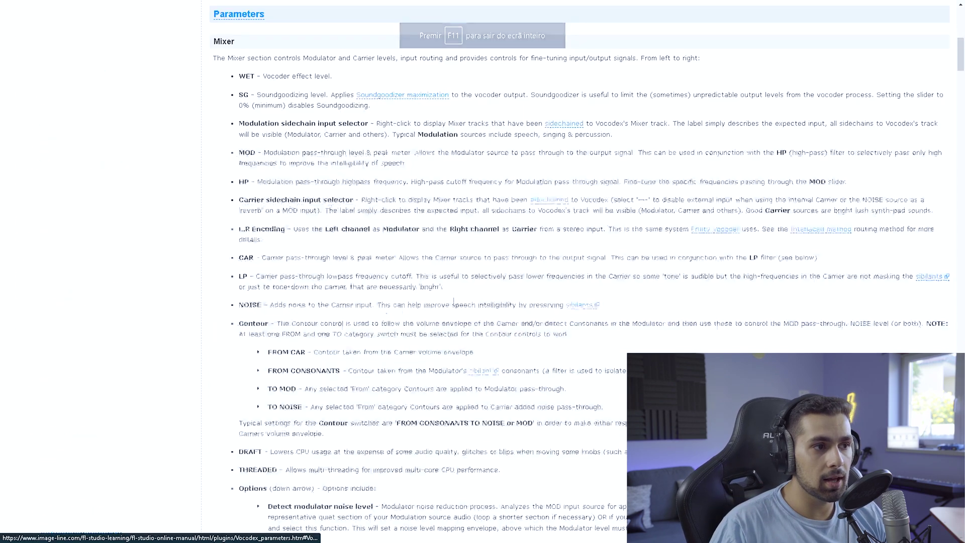
{"action": "scroll", "coordinate": [494, 220], "scroll_direction": "down", "scroll_amount": 2}
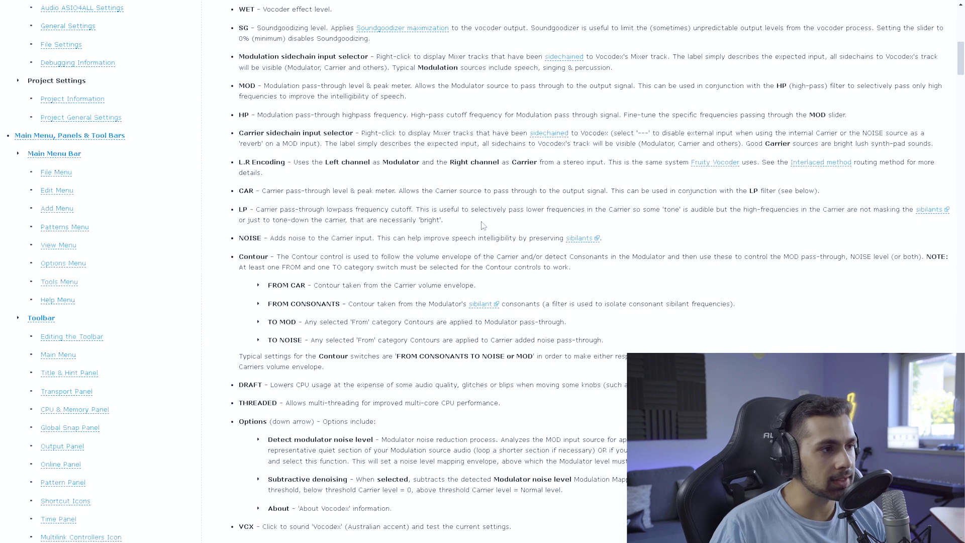
{"action": "scroll", "coordinate": [483, 225], "scroll_direction": "down", "scroll_amount": 4}
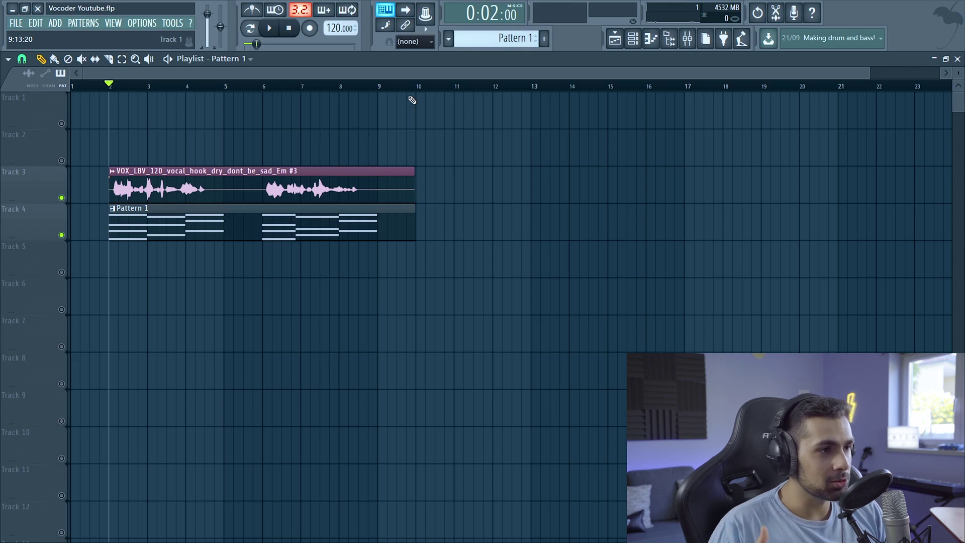
Step: Show all channels in the channel rack and add an FL Keys instrument channel
{"action": "left_click", "coordinate": [635, 40]}
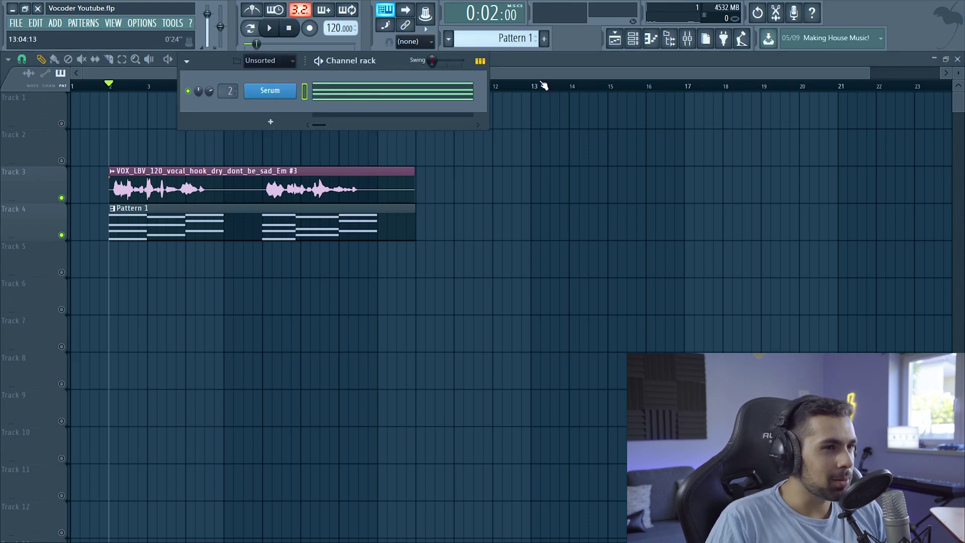
{"action": "left_click", "coordinate": [295, 65]}
{"action": "left_click", "coordinate": [284, 73]}
{"action": "left_click", "coordinate": [275, 159]}
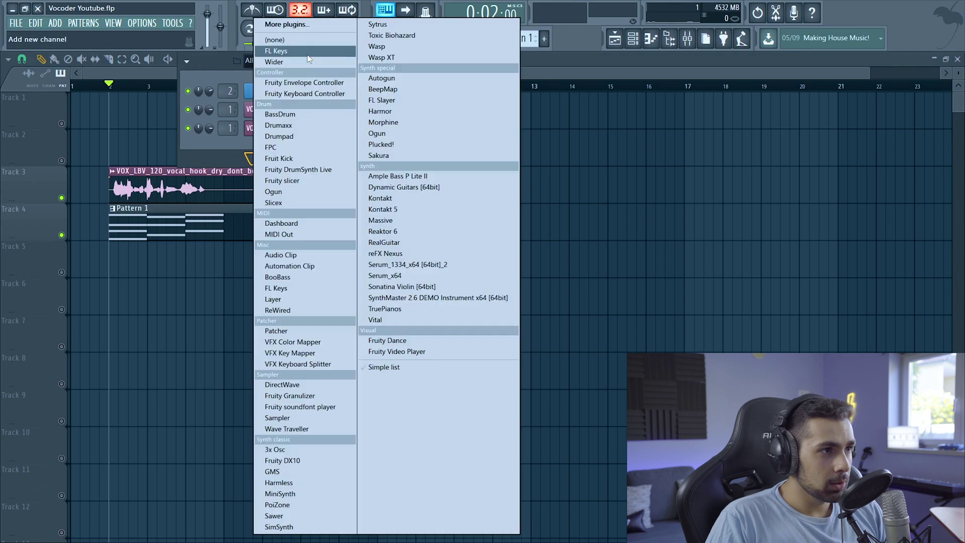
{"action": "left_click", "coordinate": [318, 44]}
Step: Copy the Serum channel's notes from Pattern 1 and paste them into the FL Keys channel in Pattern 2
{"action": "right_click", "coordinate": [270, 96]}
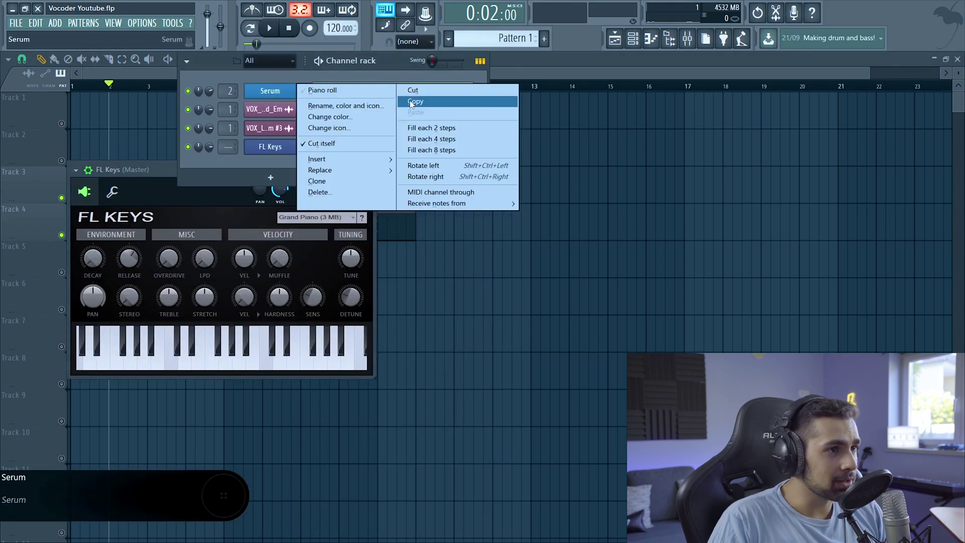
{"action": "left_click", "coordinate": [409, 103]}
{"action": "key", "text": "plus"}
{"action": "right_click", "coordinate": [263, 145]}
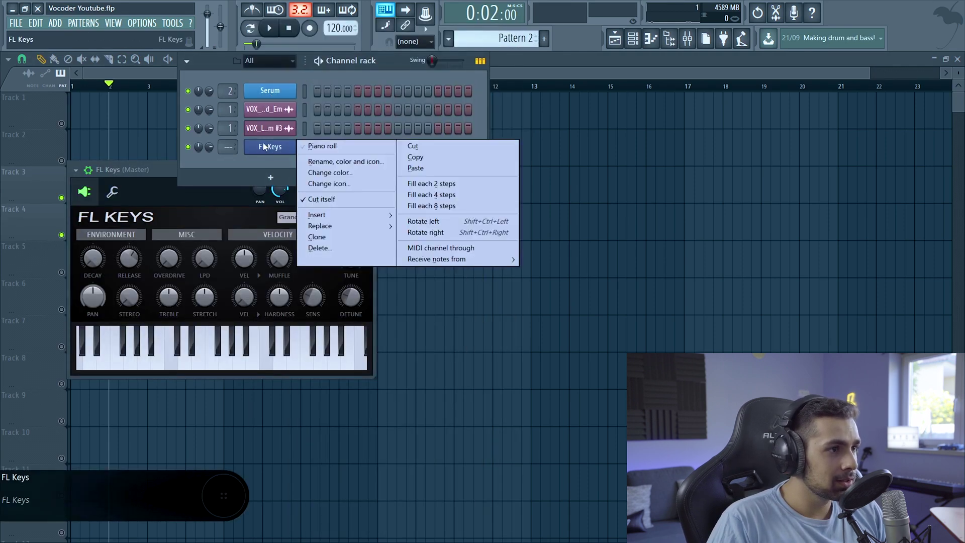
{"action": "left_click", "coordinate": [409, 168]}
Step: Place Pattern 2 on Track 5 of the playlist at bar 2 and play the arrangement
{"action": "left_click_drag", "start_coordinate": [467, 259], "coordinate": [129, 243]}
{"action": "key", "text": "space"}
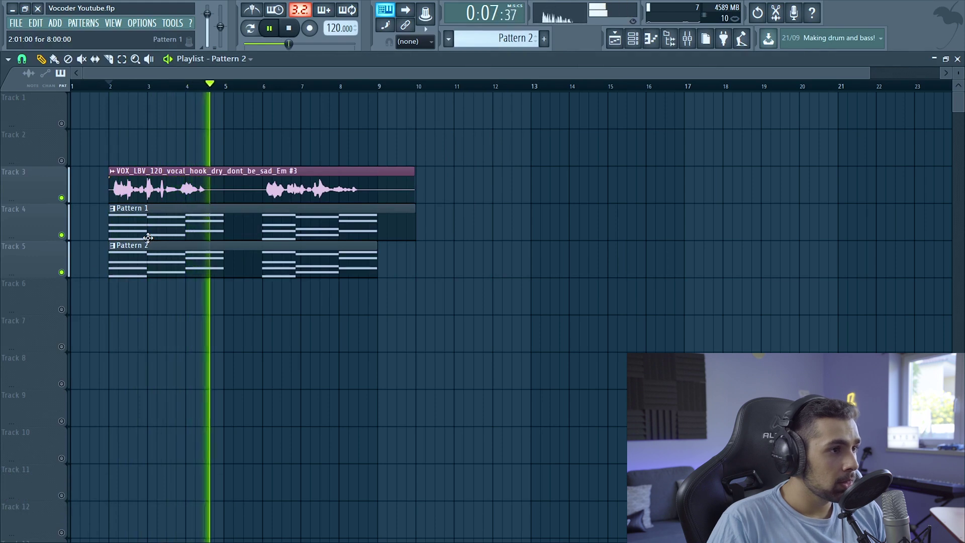
{"action": "key", "text": "space"}
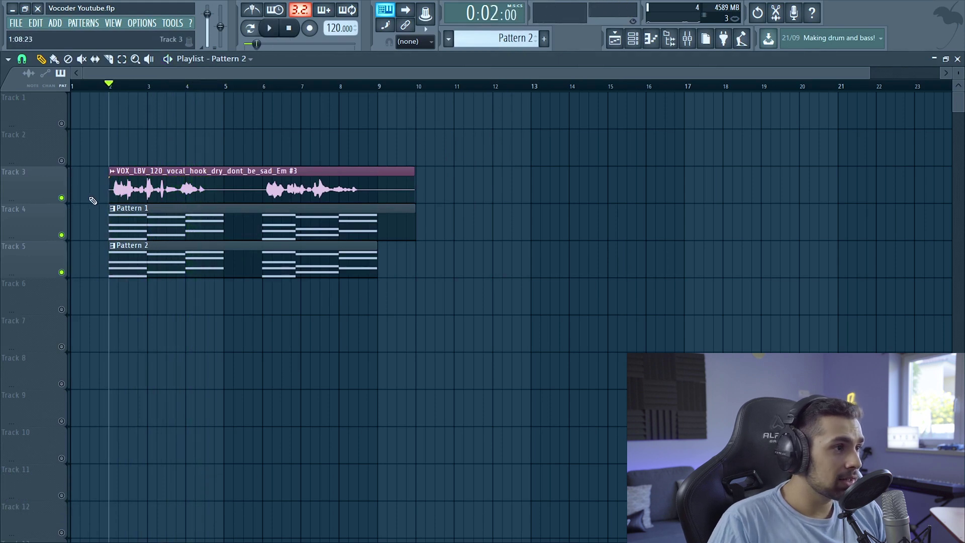
Step: Solo the vocal's playlist track and load Fruity Parametric EQ 2 into the second slot of the Vocoder mixer track
{"action": "right_click", "coordinate": [62, 198]}
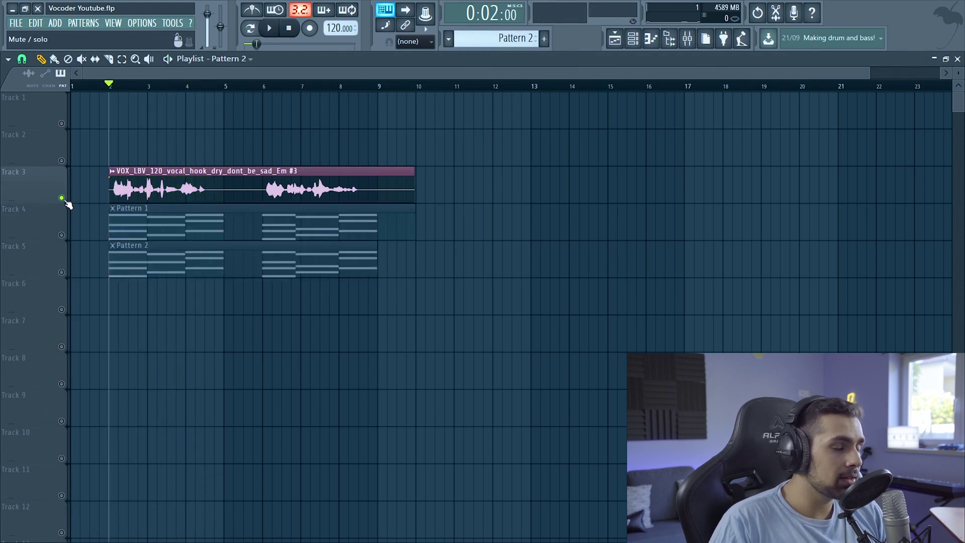
{"action": "left_click", "coordinate": [687, 38]}
{"action": "left_click", "coordinate": [848, 121]}
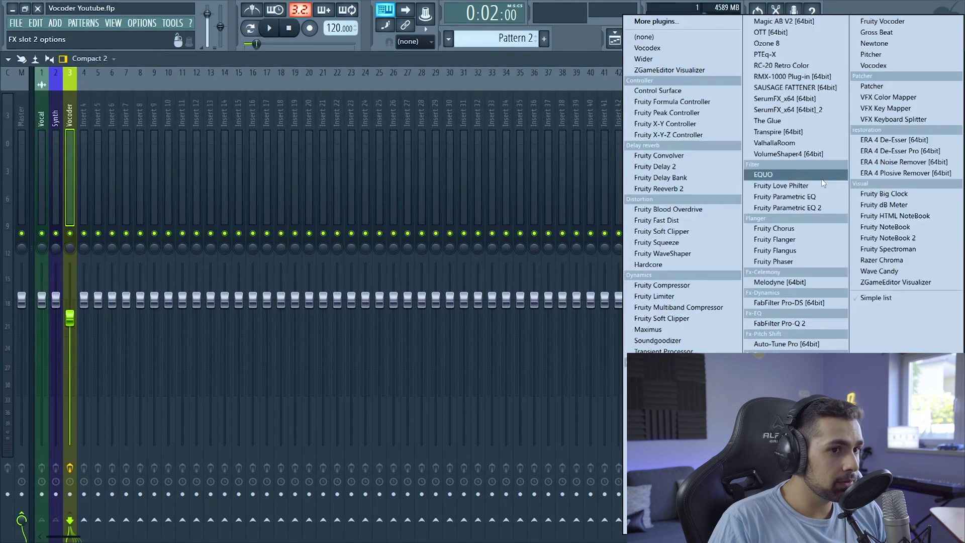
{"action": "left_click", "coordinate": [820, 208]}
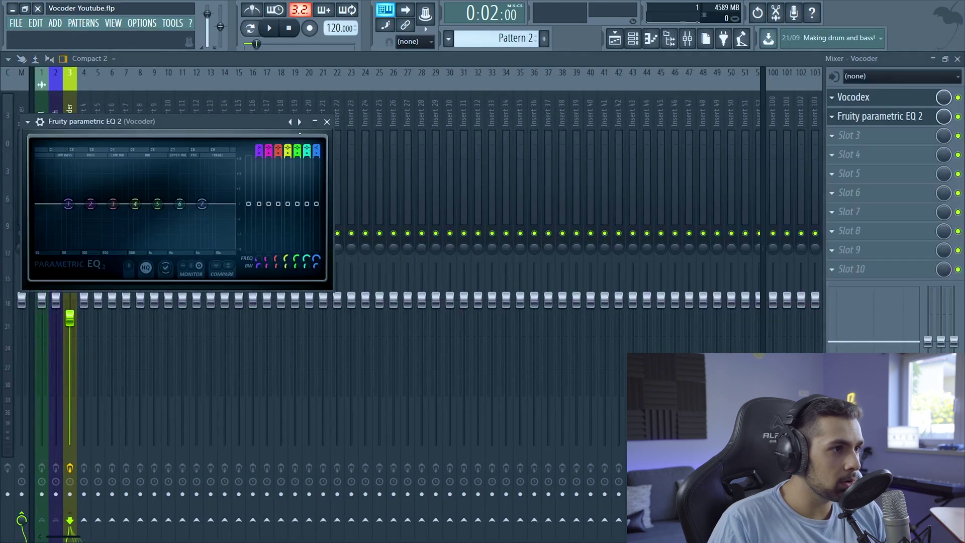
Step: During playback, switch the EQ to the preset two ahead and set band 1's high-pass cutoff to about 140 Hz
{"action": "key", "text": "space"}
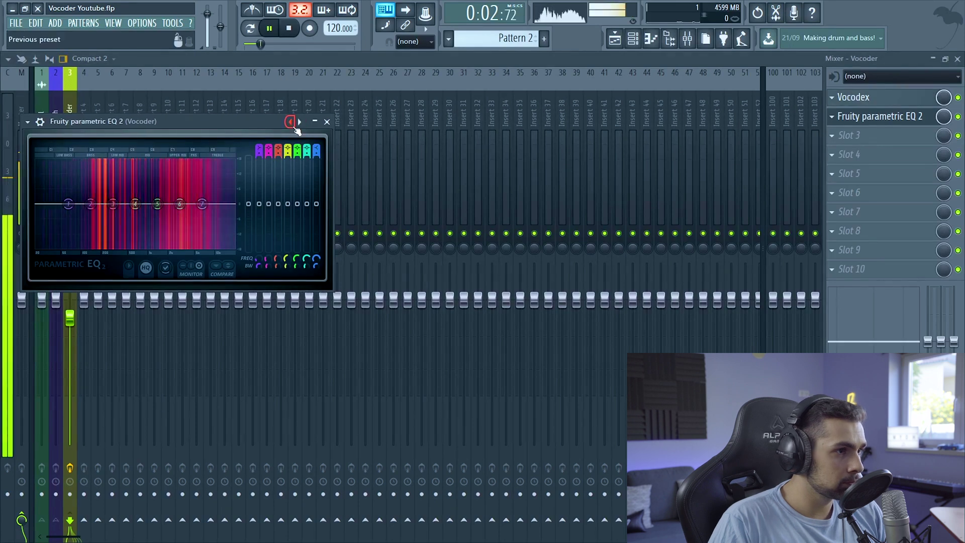
{"action": "left_click", "coordinate": [299, 122]}
{"action": "left_click", "coordinate": [299, 122]}
{"action": "left_click_drag", "start_coordinate": [47, 203], "coordinate": [91, 204]}
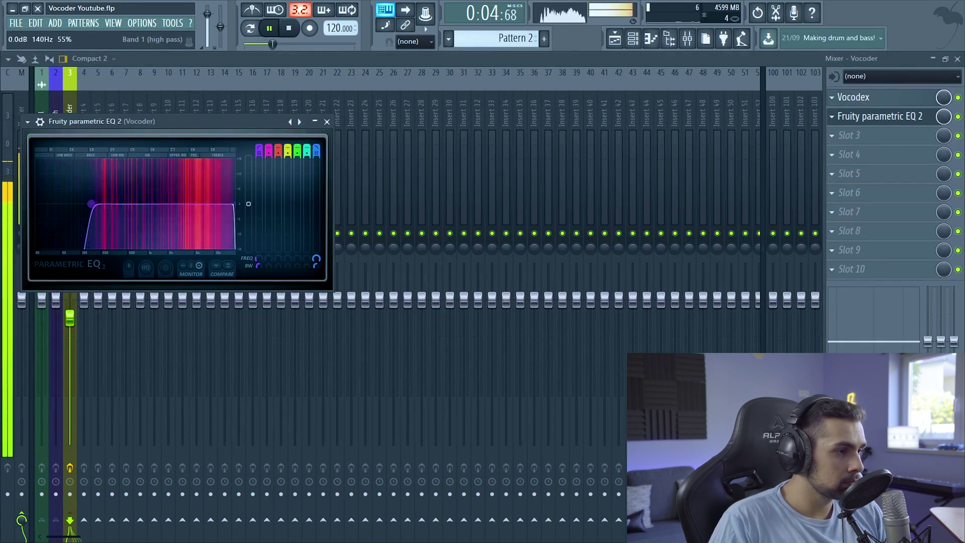
Step: Try the EQ before Vocodex in the effect chain, and return it to the second slot
{"action": "left_click_drag", "start_coordinate": [885, 116], "coordinate": [895, 101]}
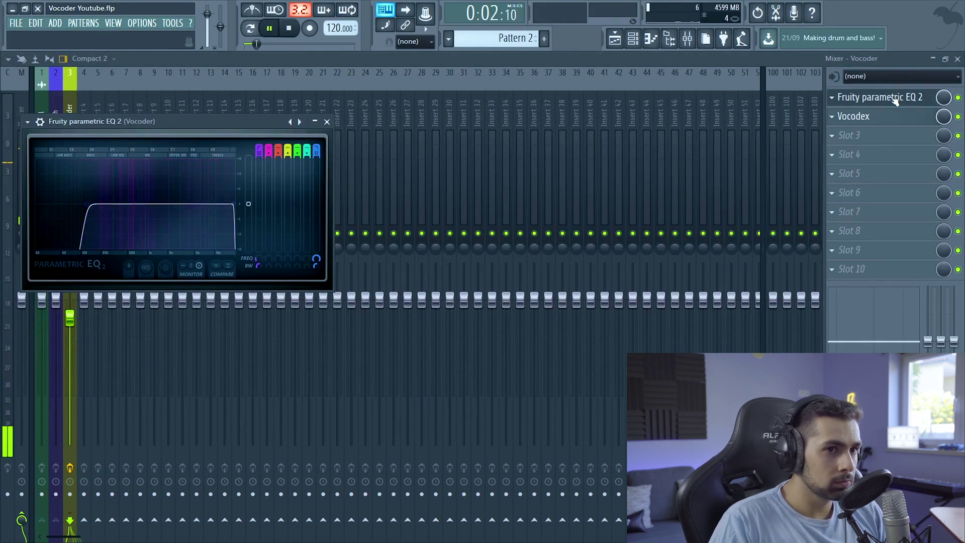
{"action": "scroll", "coordinate": [896, 100], "scroll_direction": "down", "scroll_amount": 1}
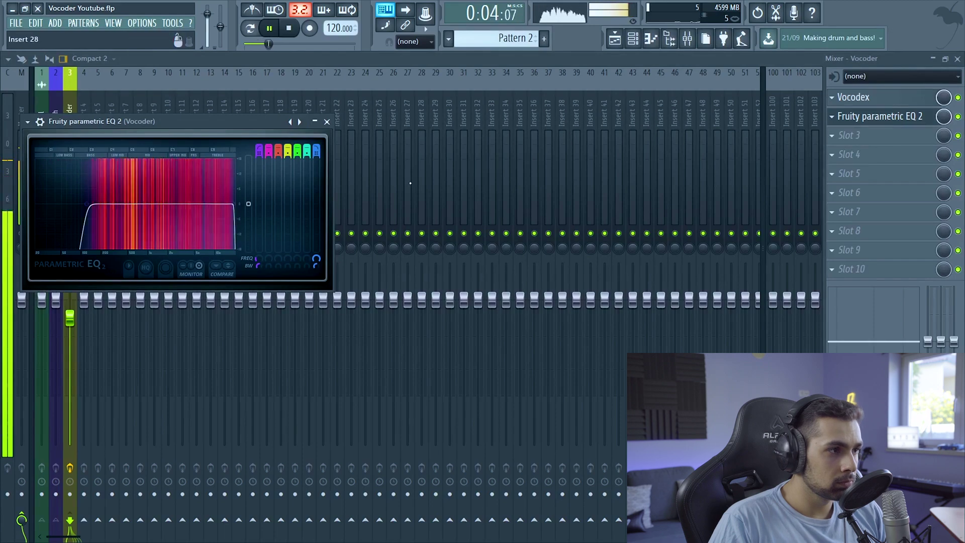
Step: Lower the high-pass cutoff of EQ band 1 slightly and stop playback
{"action": "left_click_drag", "start_coordinate": [88, 204], "coordinate": [84, 203]}
{"action": "key", "text": "space"}
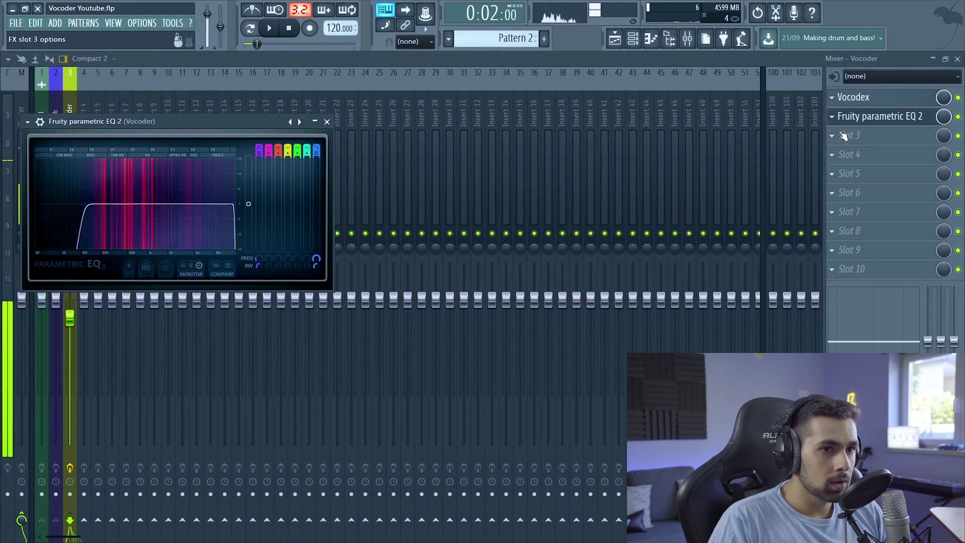
Step: Load ValhallaRoom into the third slot of the Vocoder mixer track and lower its mix to about 22.6% during playback
{"action": "left_click", "coordinate": [837, 136]}
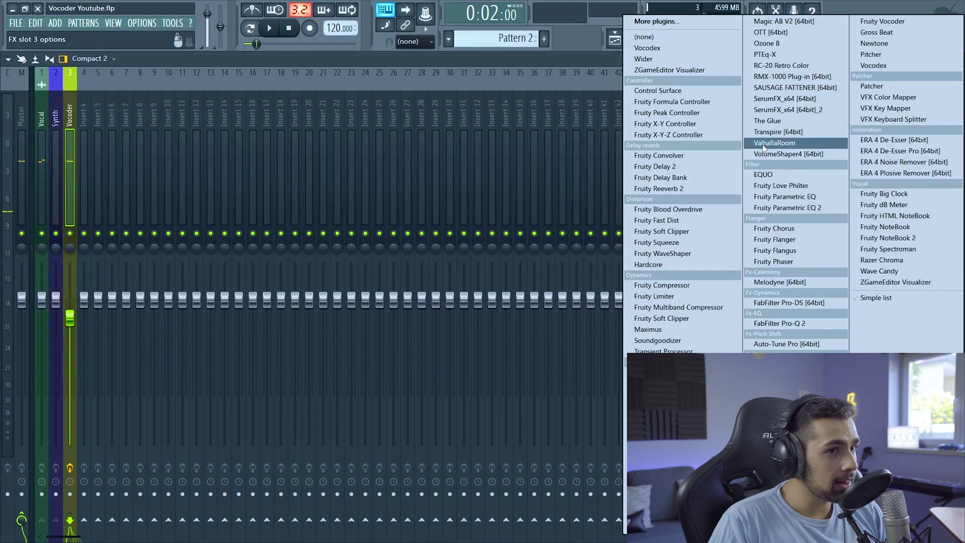
{"action": "left_click", "coordinate": [774, 144]}
{"action": "key", "text": "space"}
{"action": "left_click_drag", "start_coordinate": [58, 234], "coordinate": [52, 294]}
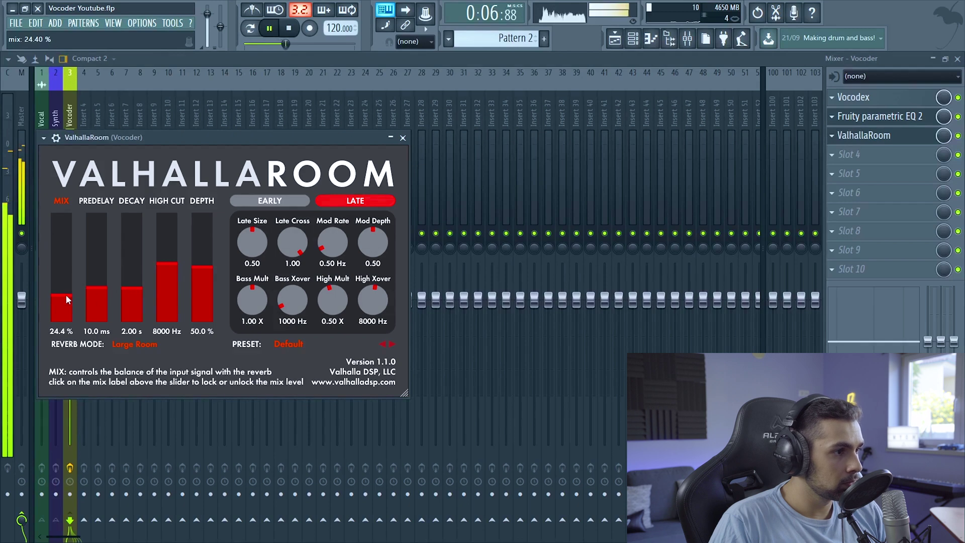
{"action": "left_click", "coordinate": [70, 297]}
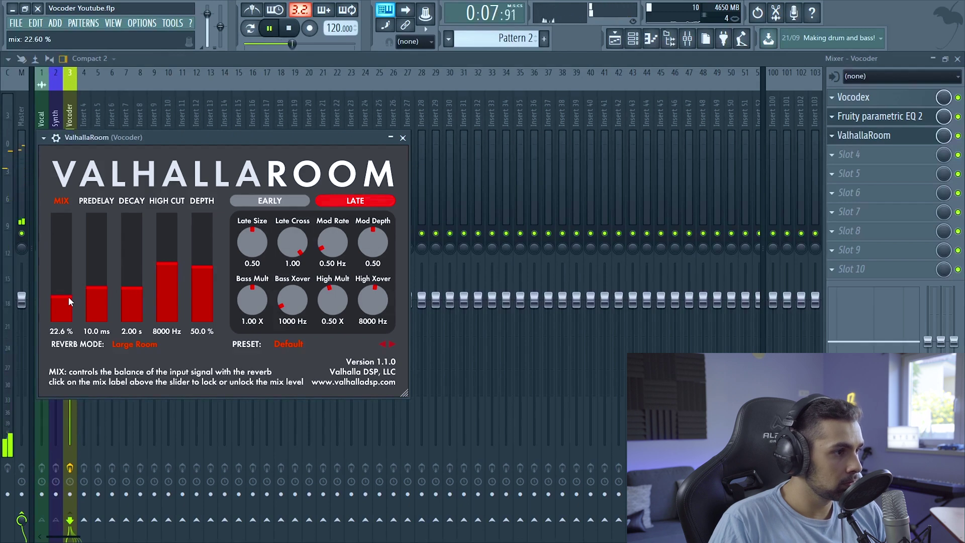
Step: Shorten the ValhallaRoom decay to about 1.19 s, fine-tune the mix to about 21.2%, and close the reverb window
{"action": "left_click", "coordinate": [132, 288]}
{"action": "left_click_drag", "start_coordinate": [131, 287], "coordinate": [132, 293]}
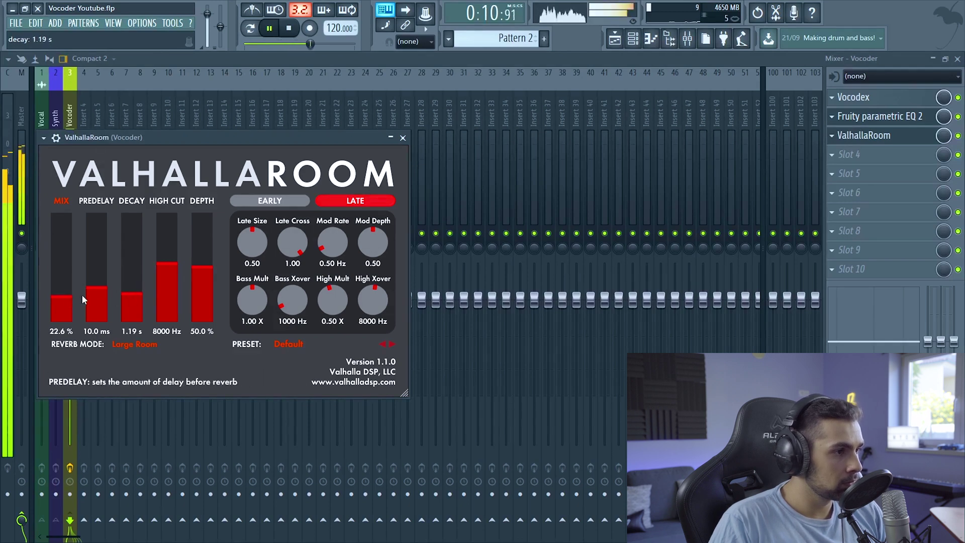
{"action": "scroll", "coordinate": [61, 297], "scroll_direction": "up", "scroll_amount": 1}
{"action": "scroll", "coordinate": [61, 298], "scroll_direction": "down", "scroll_amount": 2}
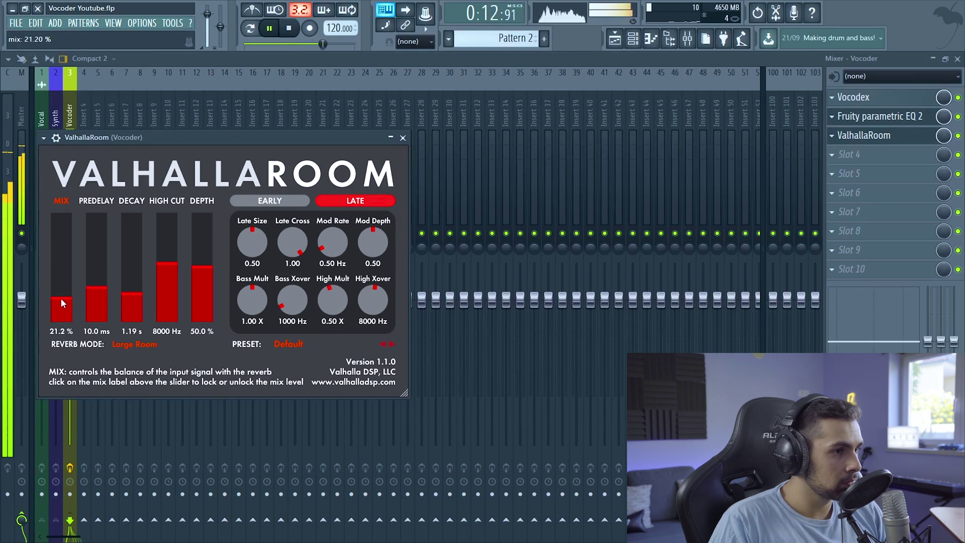
{"action": "left_click", "coordinate": [403, 137]}
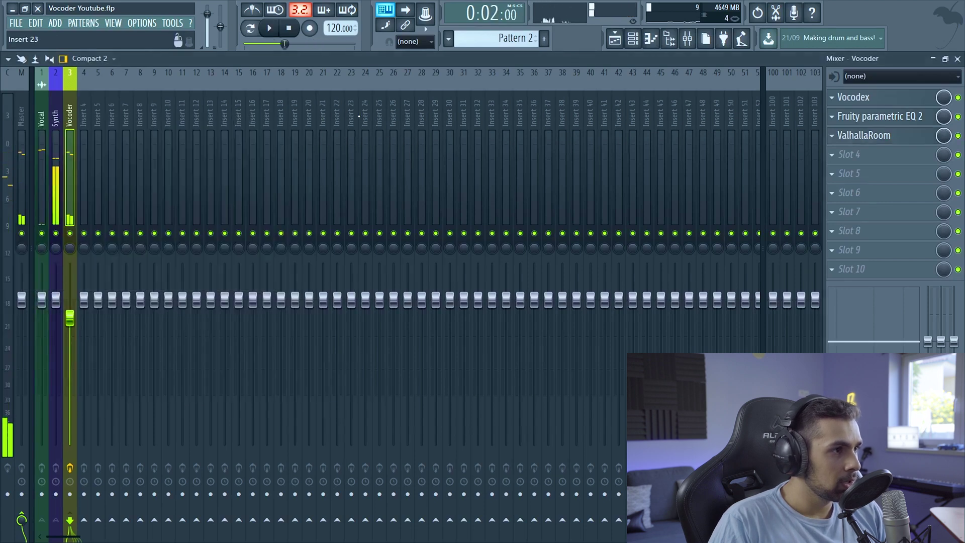
Step: Reopen Vocodex on the Vocoder track, adjust its SG level during playback, and stop playback
{"action": "left_click", "coordinate": [632, 39]}
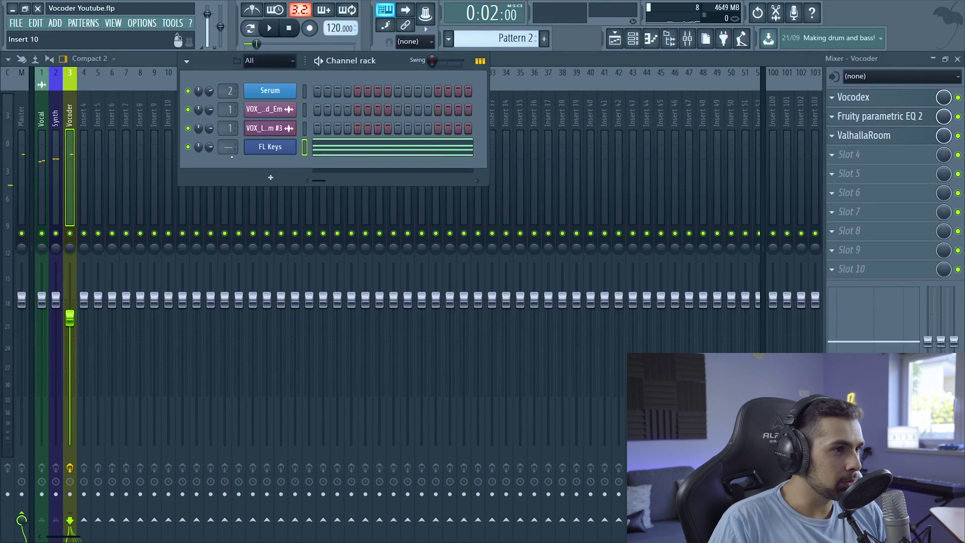
{"action": "scroll", "coordinate": [269, 65], "scroll_direction": "down", "scroll_amount": 1}
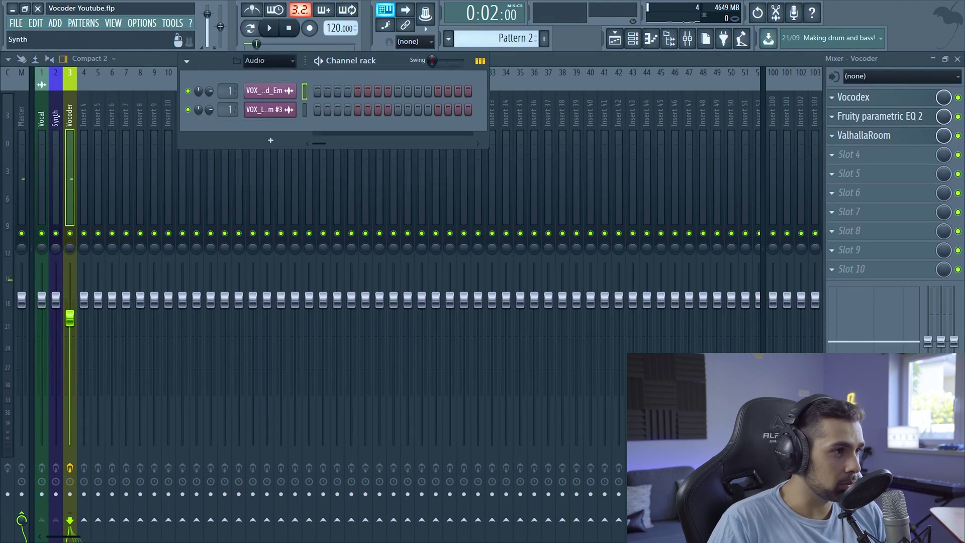
{"action": "left_click", "coordinate": [70, 120]}
{"action": "left_click", "coordinate": [892, 101]}
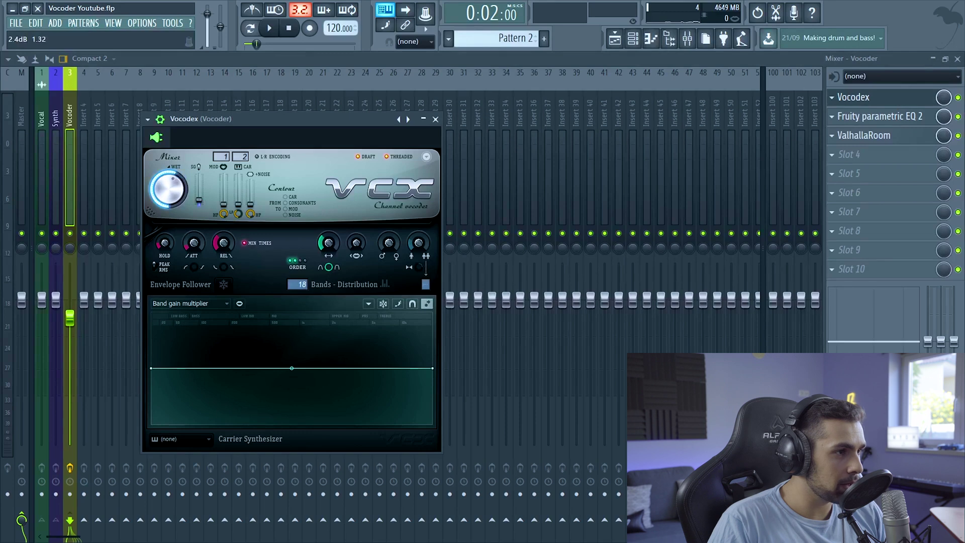
{"action": "key", "text": "space"}
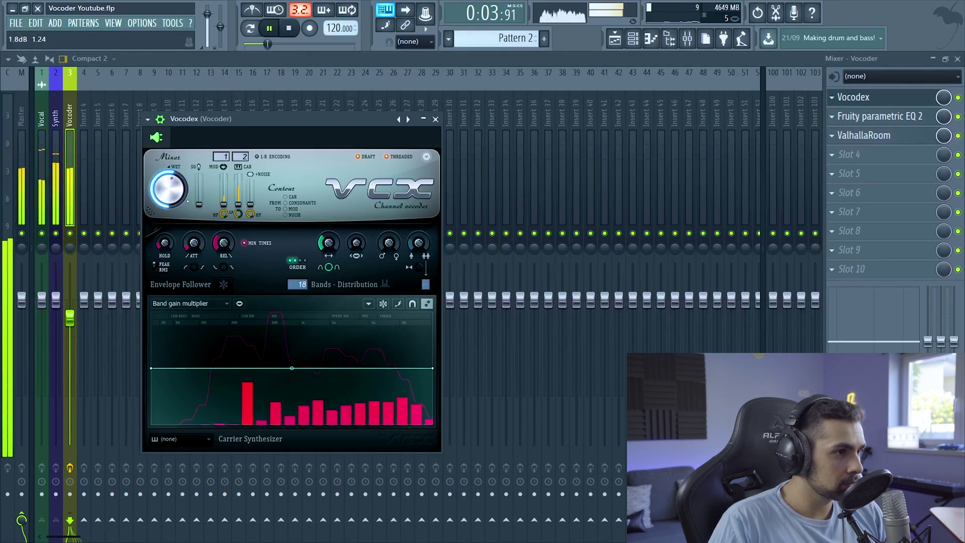
{"action": "right_click", "coordinate": [199, 204]}
{"action": "left_click", "coordinate": [211, 212]}
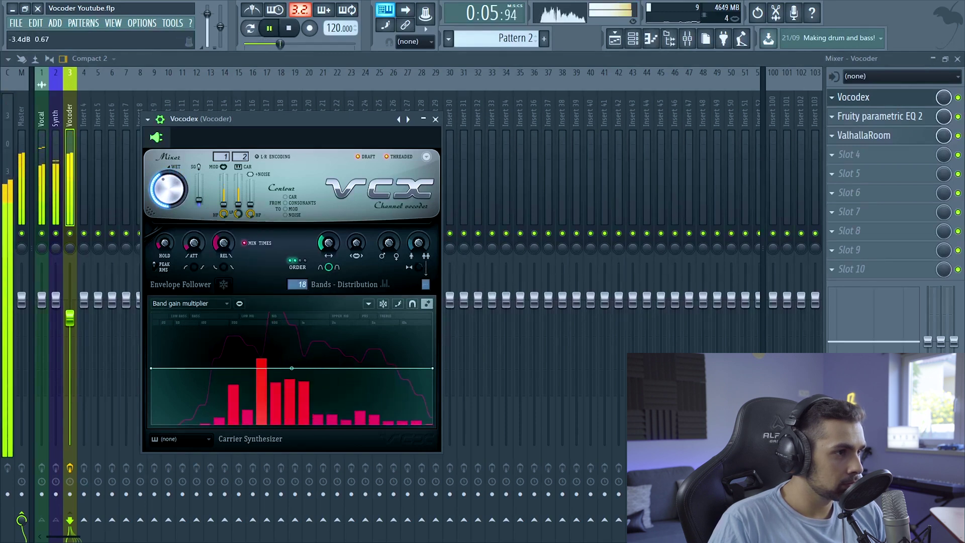
{"action": "key", "text": "space"}
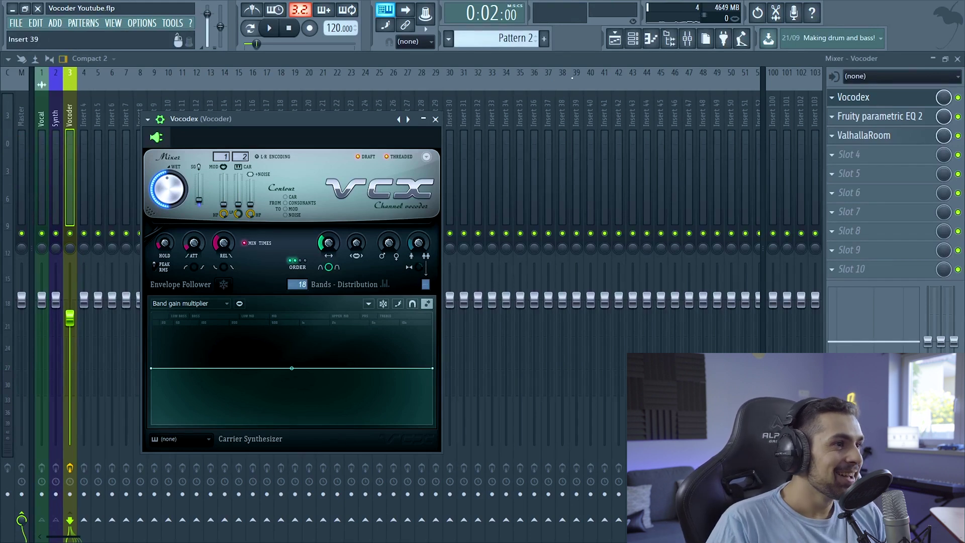
Step: Unmute playlist track 5, play the song, and fill empty bar 4 of the FL Keys part with an E4, A4, C#5 chord
{"action": "key", "text": "F5"}
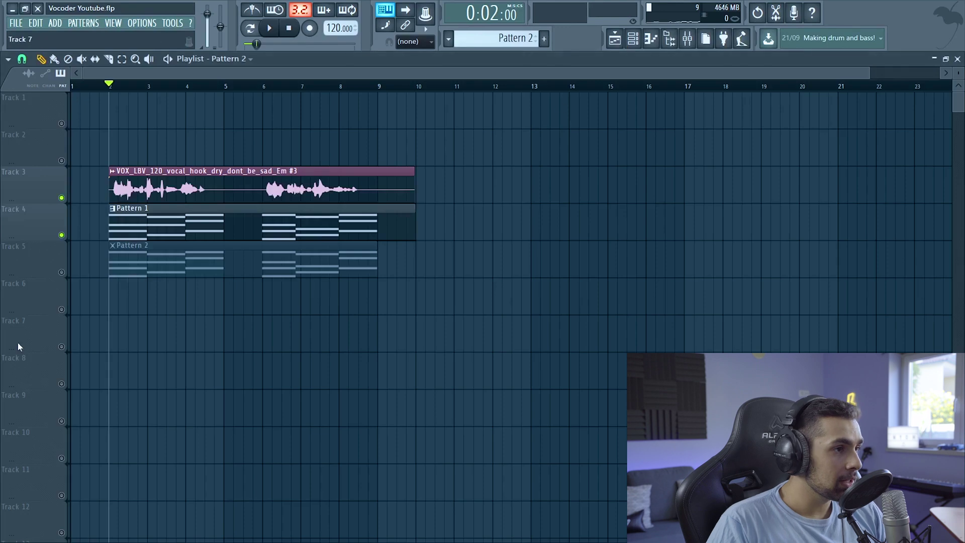
{"action": "left_click", "coordinate": [61, 272]}
{"action": "key", "text": "space"}
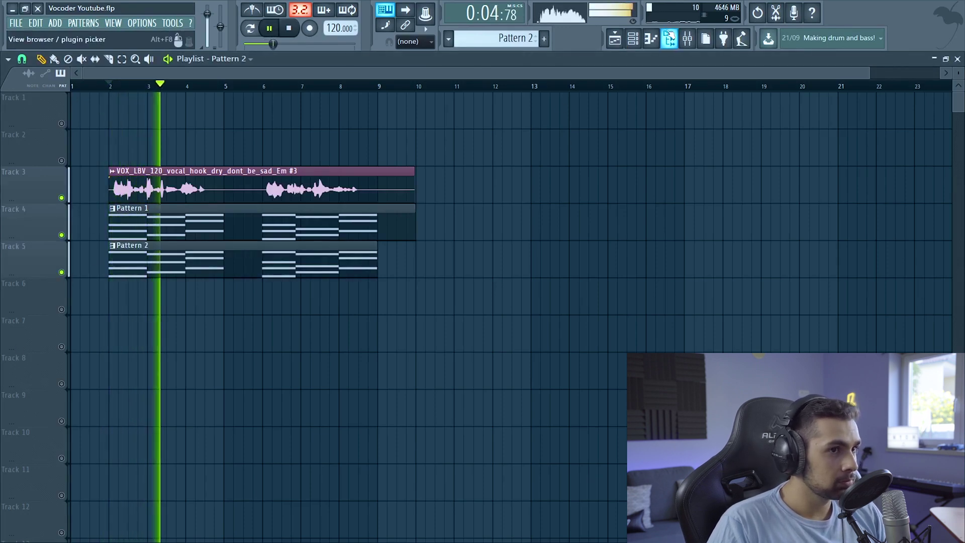
{"action": "key", "text": "F9"}
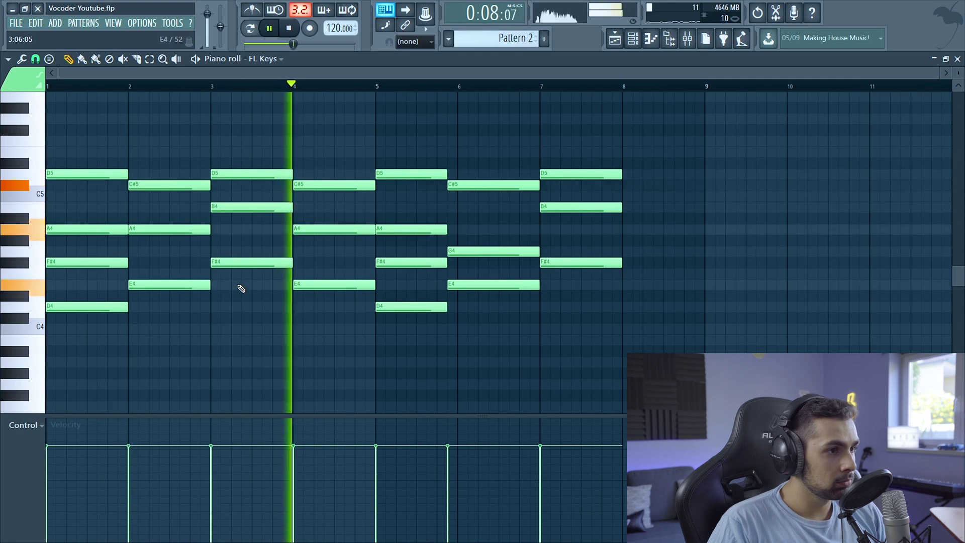
Step: Clone the Serum channel and load the Bass - Reese (MYOH) preset in the copy, closing its window
{"action": "scroll", "coordinate": [224, 295], "scroll_direction": "down", "scroll_amount": 3}
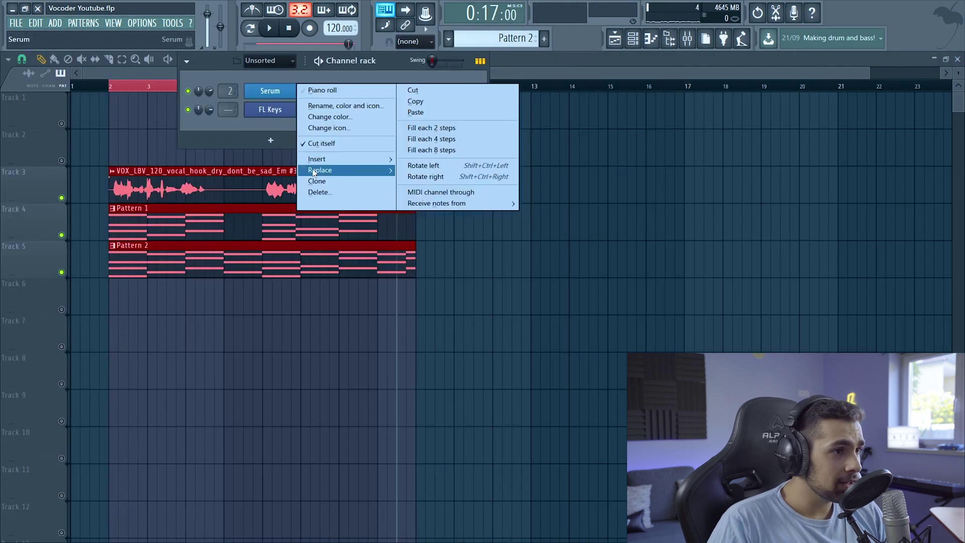
{"action": "mouse_move", "coordinate": [326, 156]}
{"action": "left_click", "coordinate": [326, 186]}
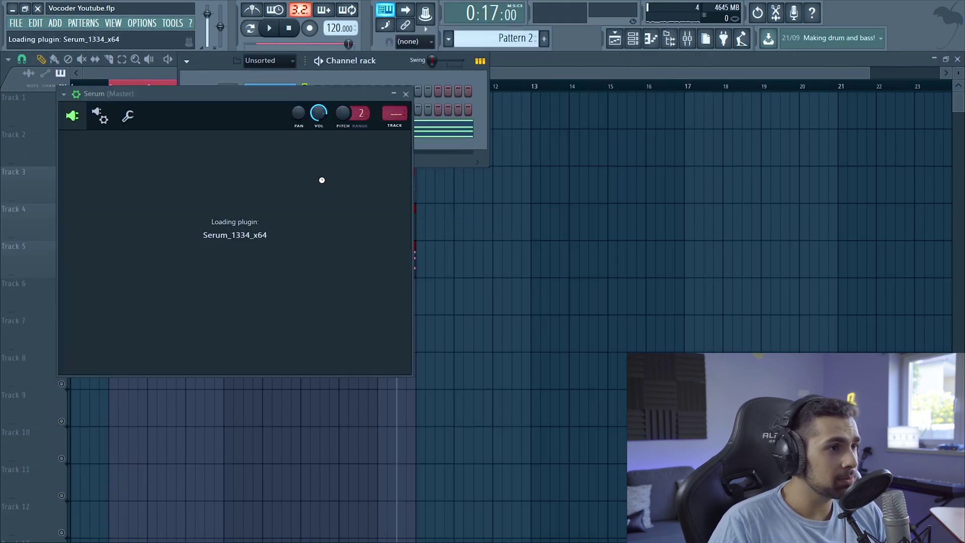
{"action": "left_click", "coordinate": [329, 139]}
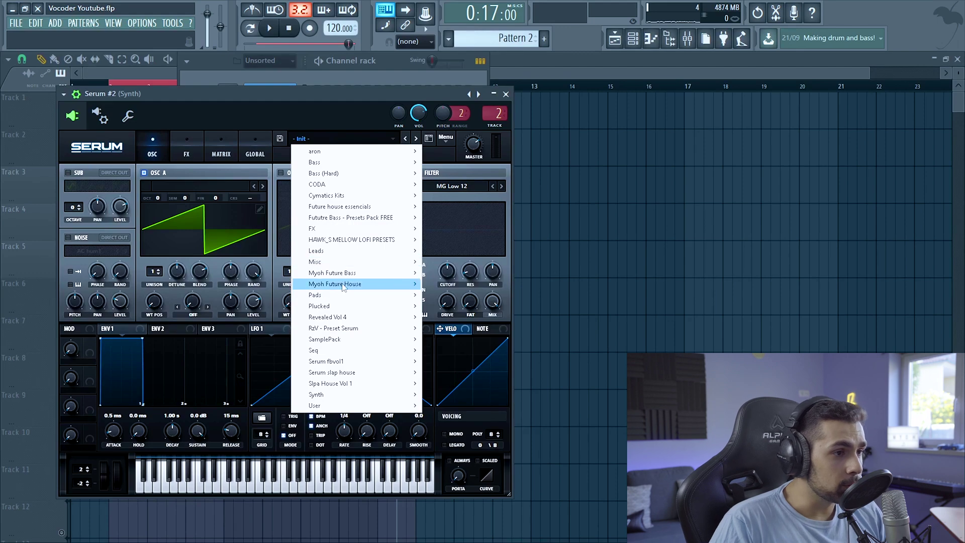
{"action": "mouse_move", "coordinate": [344, 287]}
{"action": "mouse_move", "coordinate": [455, 296]}
{"action": "left_click", "coordinate": [533, 329]}
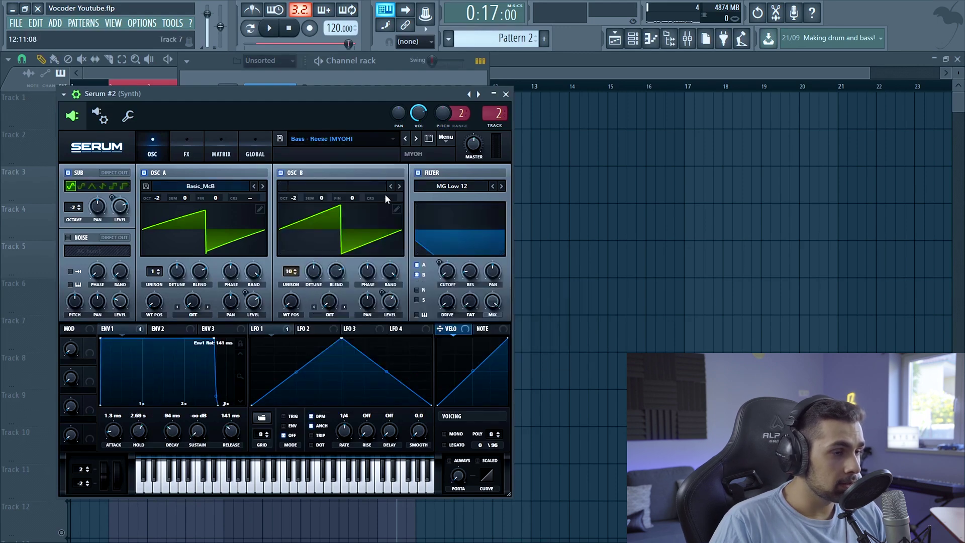
{"action": "left_click", "coordinate": [507, 93]}
Step: Write the Serum #2 bass line in Pattern 2 with D4, E4 and B3 in bars 1 to 3, and add the bar 4 note
{"action": "key", "text": "F7"}
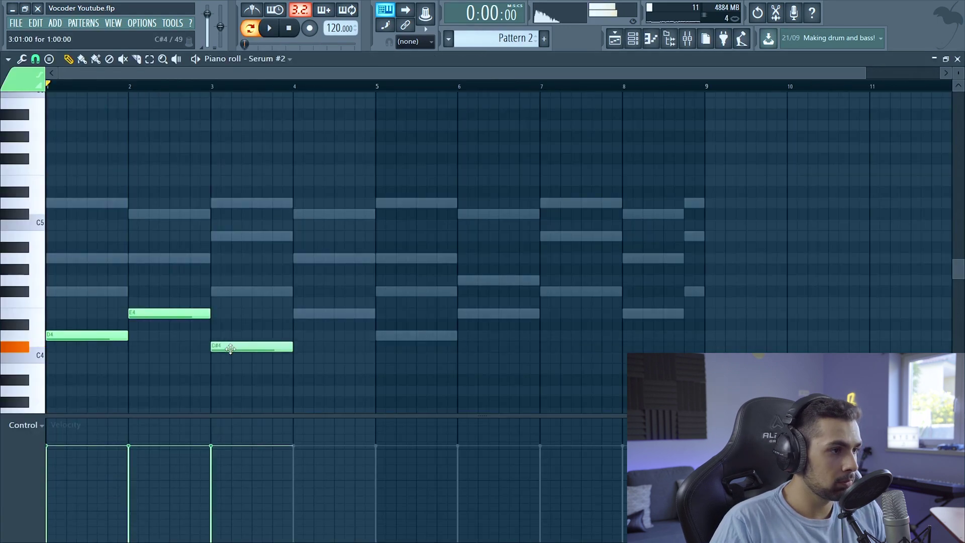
{"action": "key", "text": "space"}
{"action": "left_click_drag", "start_coordinate": [222, 347], "coordinate": [221, 374]}
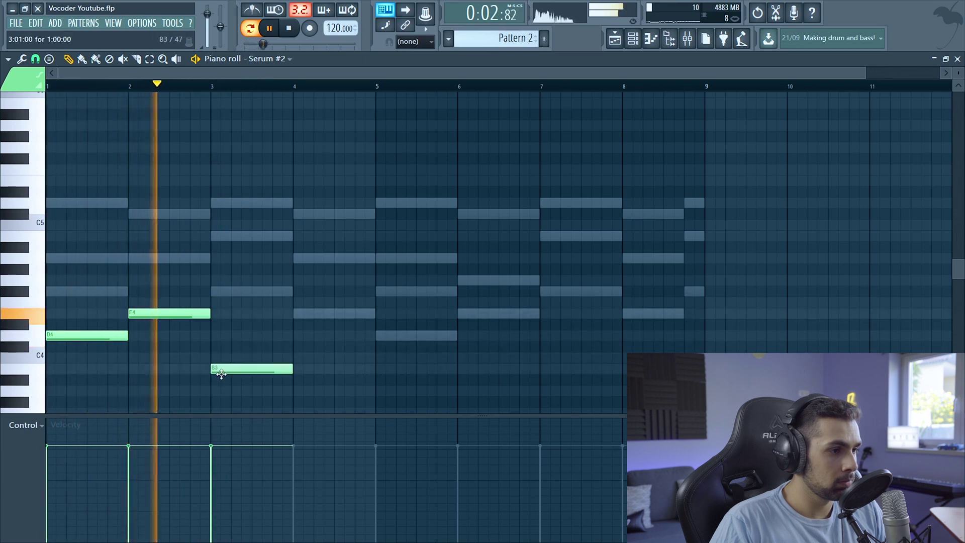
{"action": "left_click", "coordinate": [307, 391]}
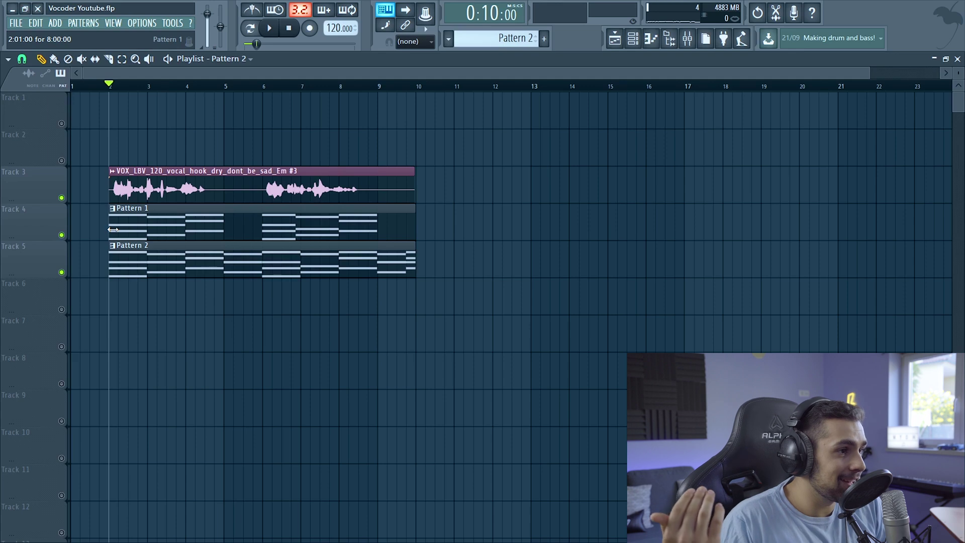
Step: Play the arrangement and lower the FL Keys channel volume to about 68%
{"action": "key", "text": "space"}
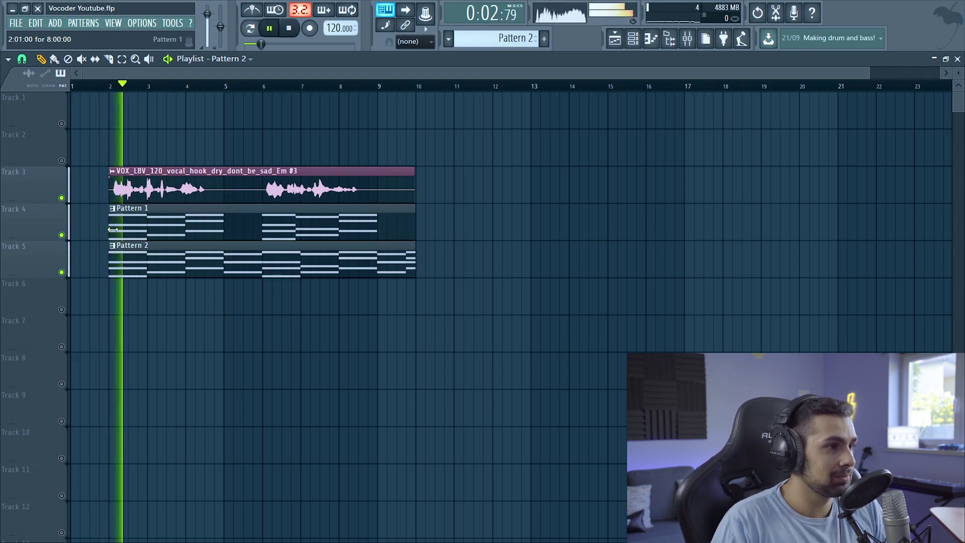
{"action": "left_click", "coordinate": [632, 39]}
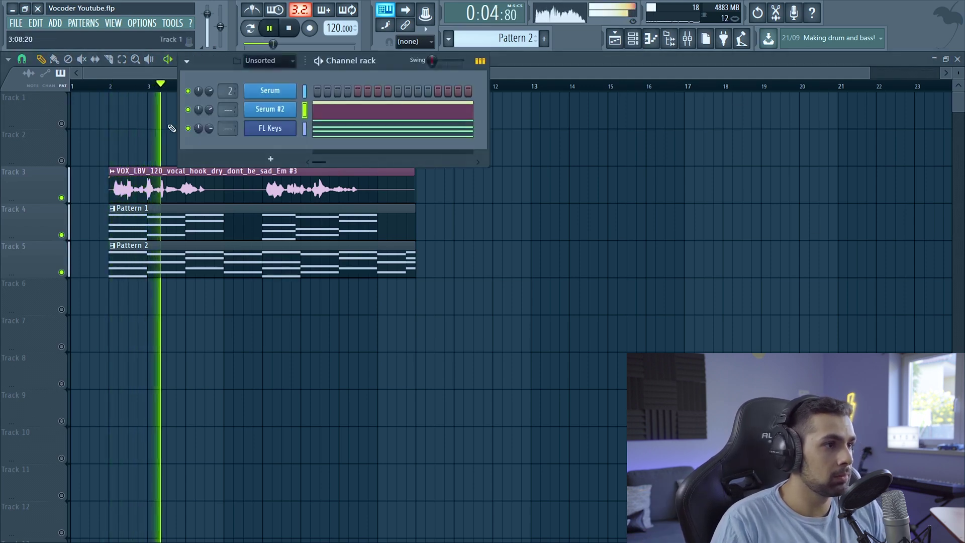
{"action": "left_click_drag", "start_coordinate": [209, 128], "coordinate": [209, 135]}
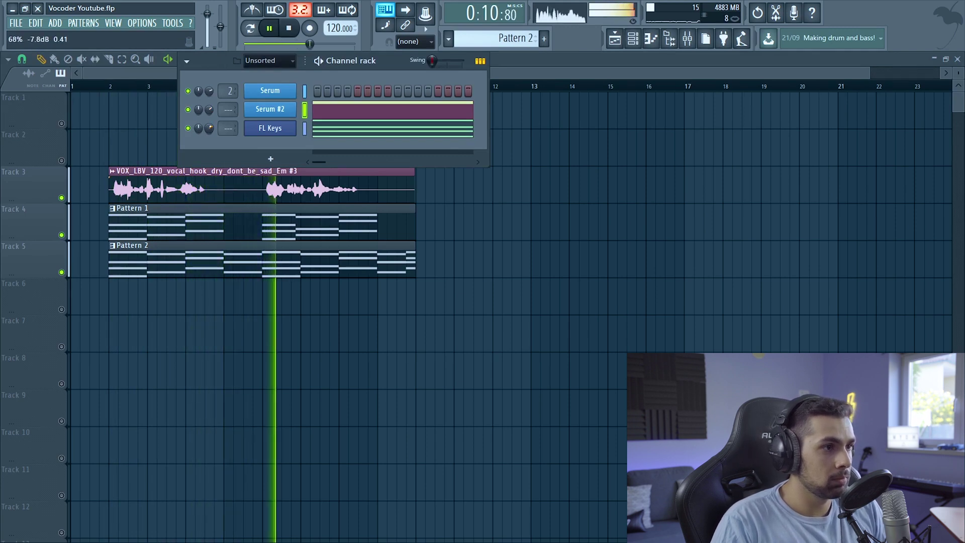
Step: Open the list of effects for the fourth slot of the Vocoder mixer track
{"action": "left_click", "coordinate": [687, 38]}
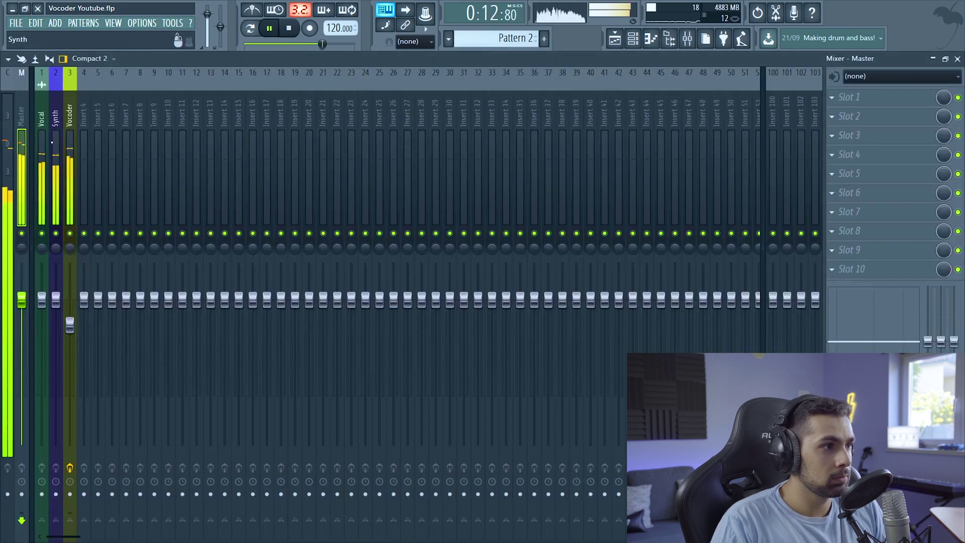
{"action": "left_click", "coordinate": [71, 131]}
{"action": "left_click", "coordinate": [857, 154]}
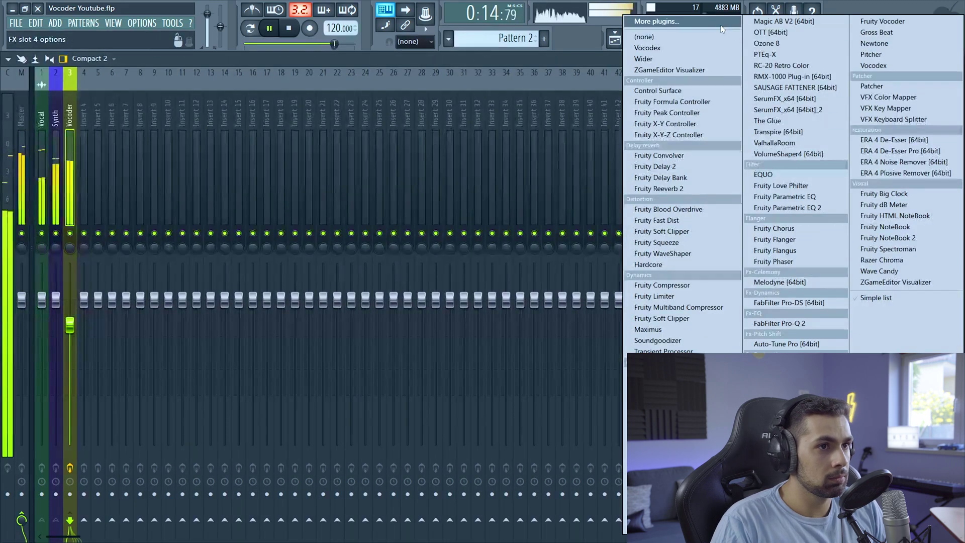